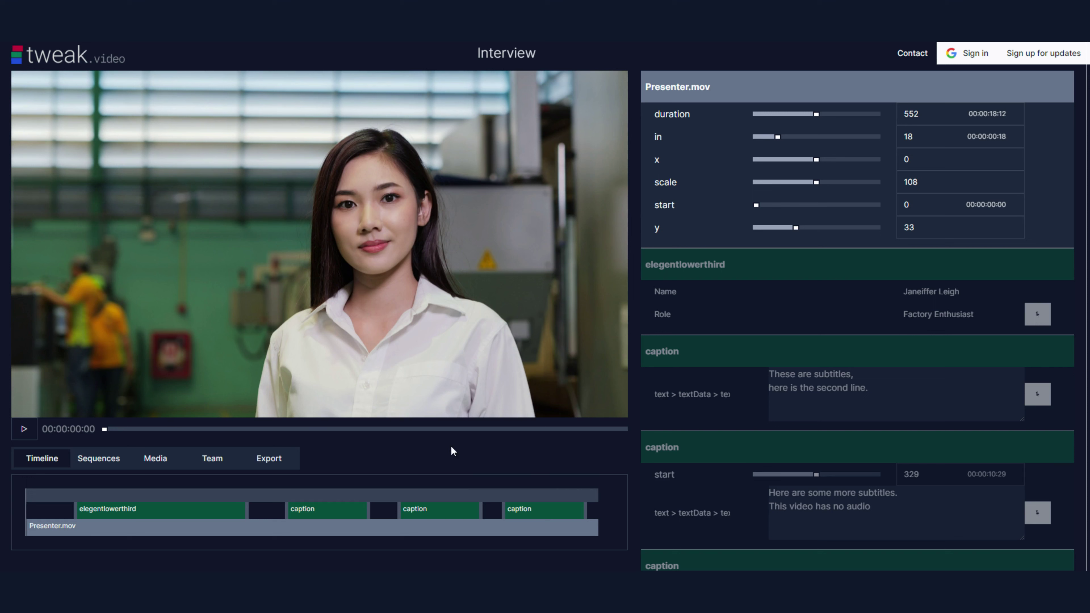
Preview the elegentlowerthird clip and each of the three captions on the Interview timeline.
click(113, 504)
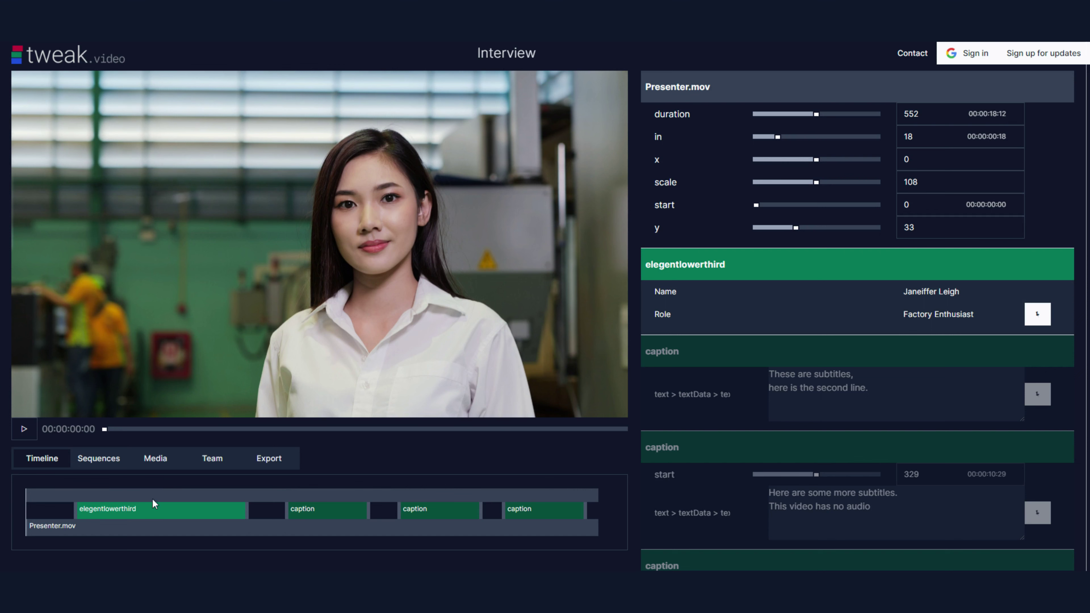
click(165, 495)
click(314, 489)
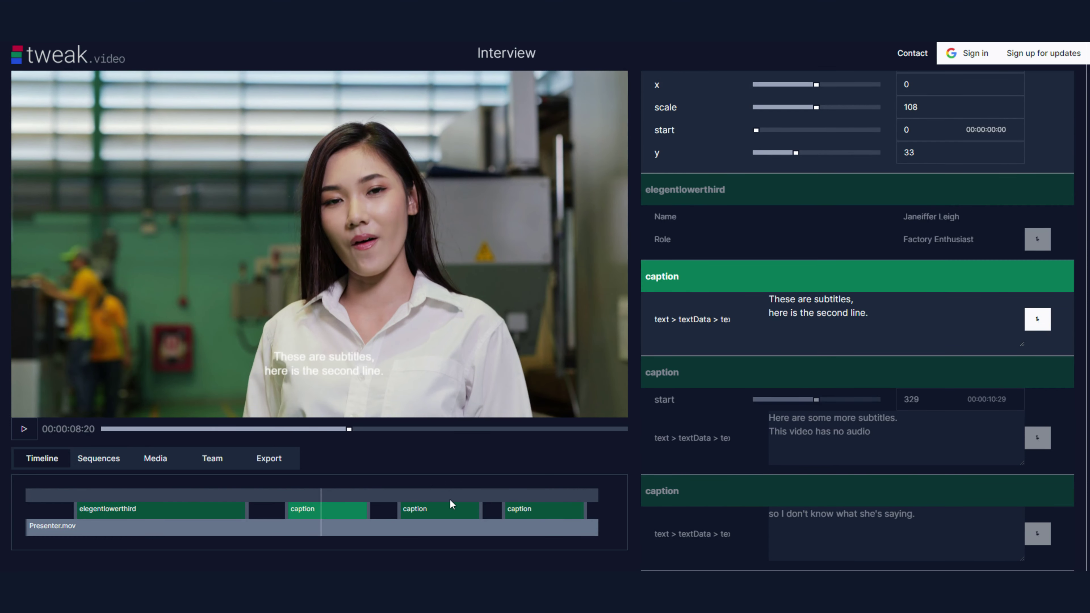
click(450, 498)
click(543, 500)
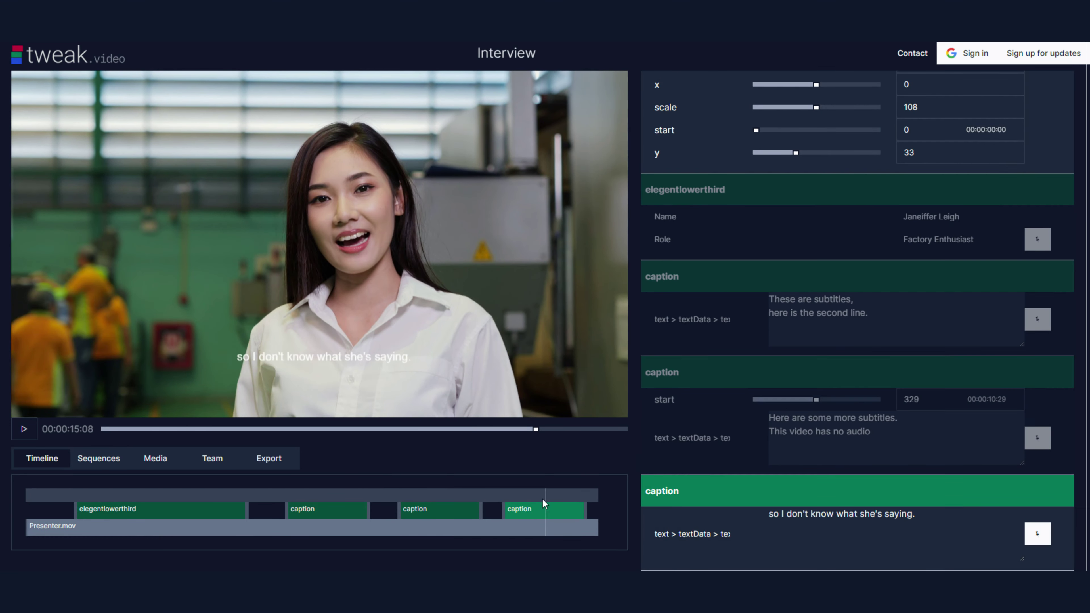
click(154, 494)
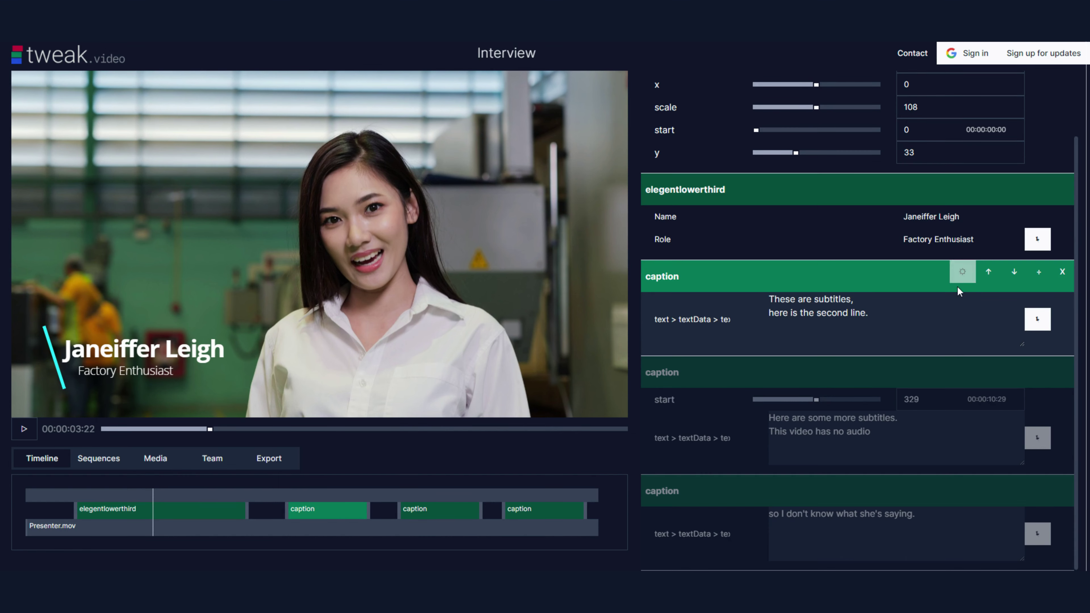
click(923, 252)
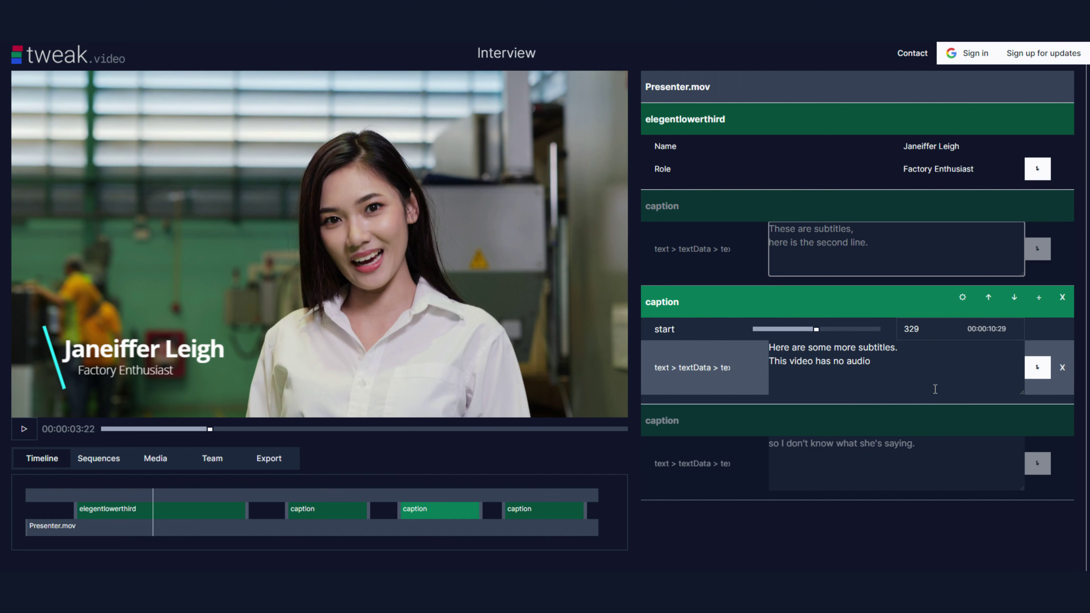
click(425, 492)
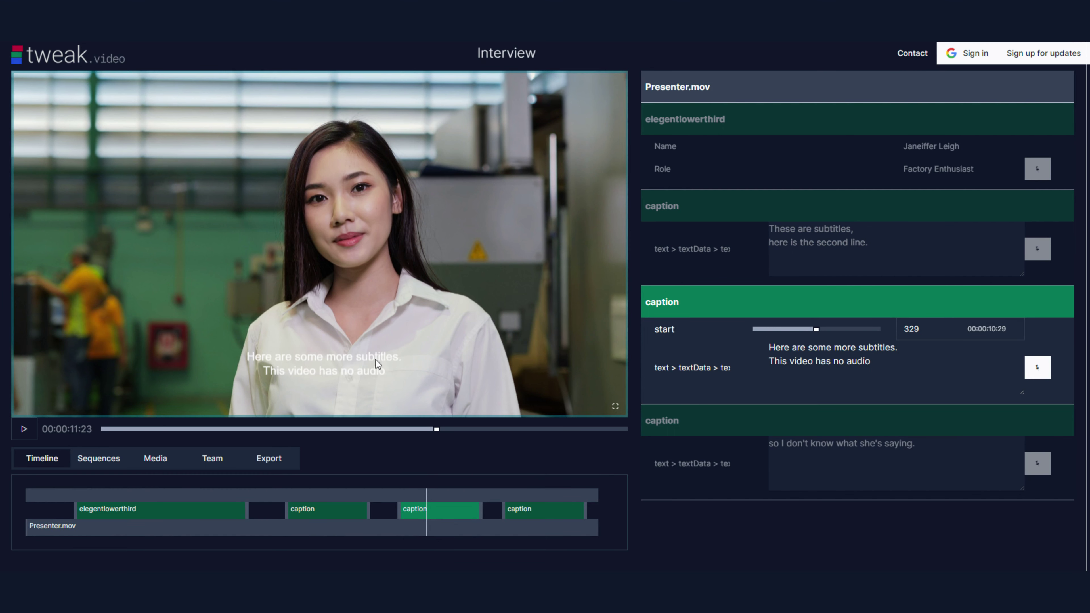
click(536, 490)
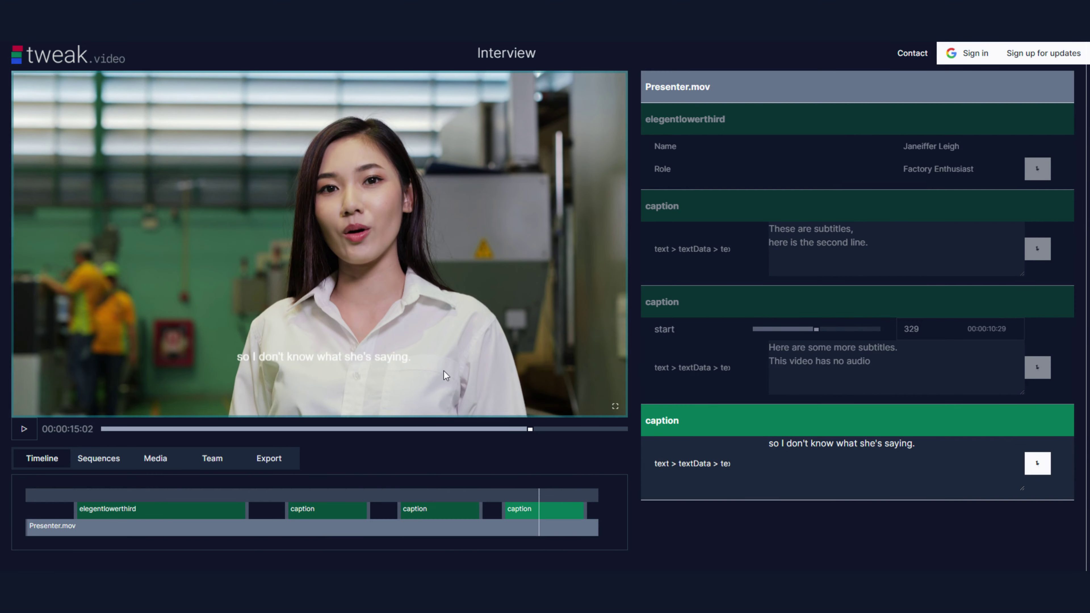
click(334, 491)
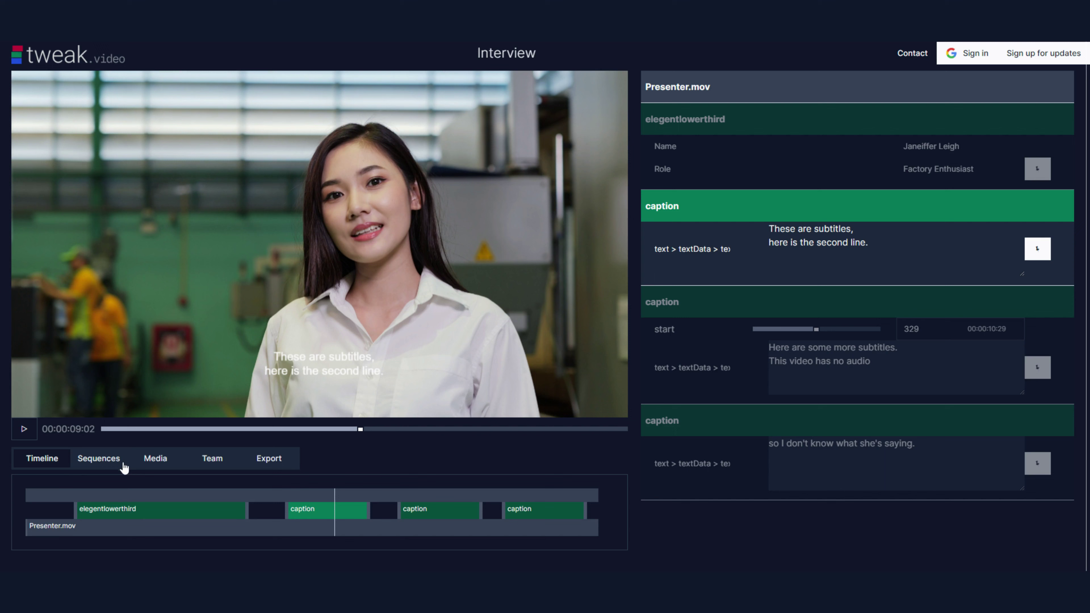
Change the caption sequence's text colour to near-black #050505.
click(106, 458)
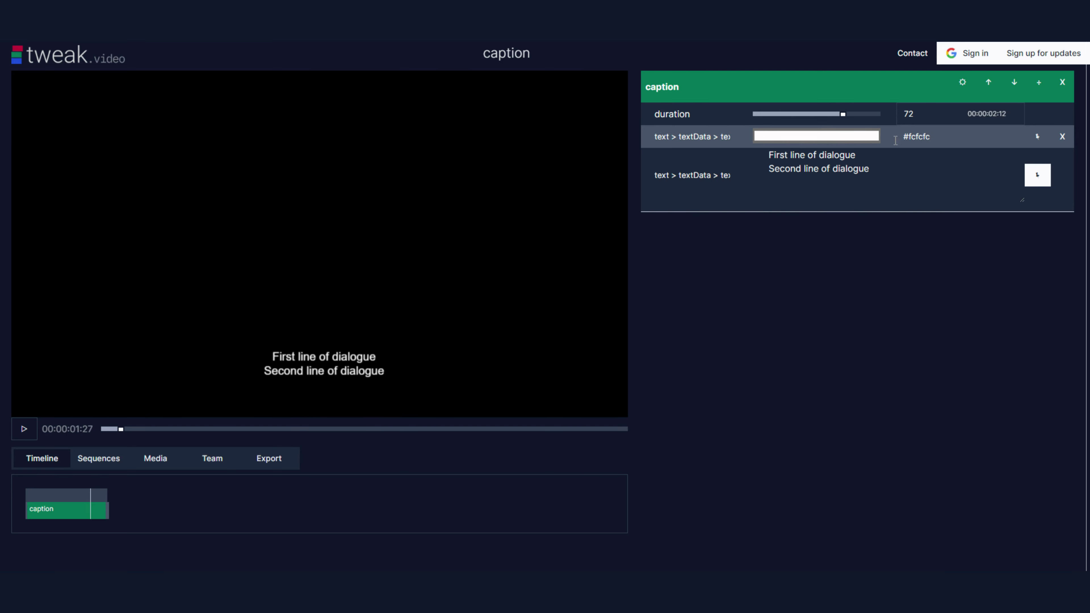
click(858, 137)
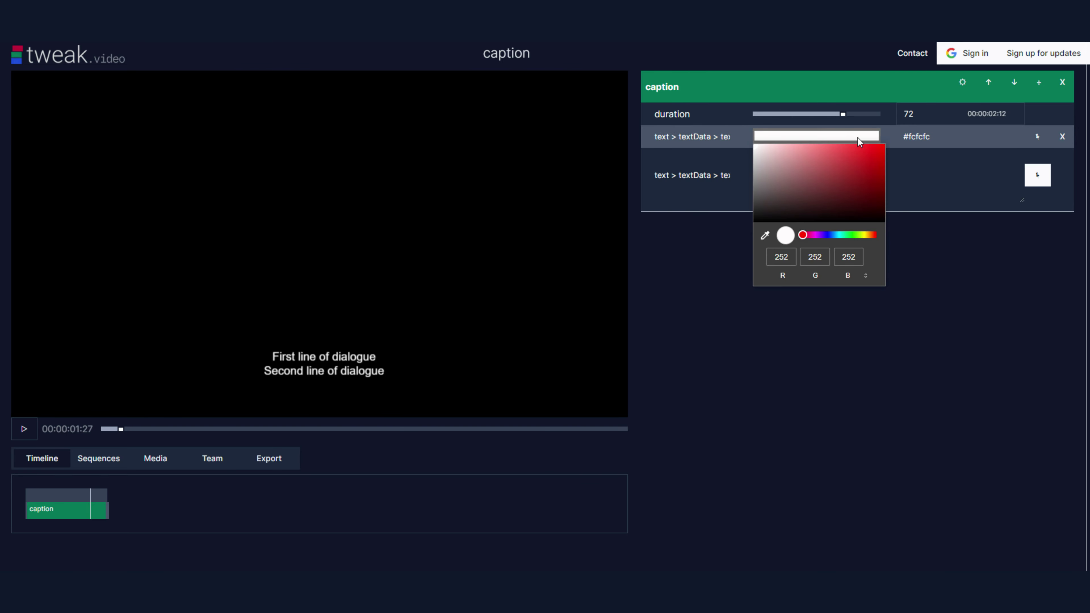
click(754, 220)
click(726, 304)
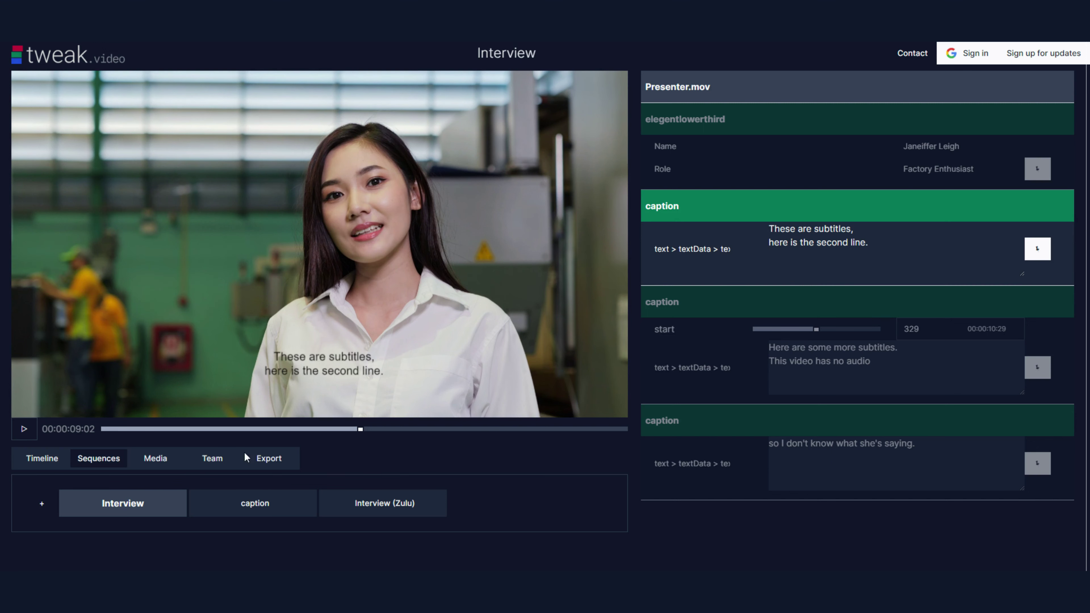
Back on the Interview timeline, preview the second, third and first captions in dark text.
click(39, 458)
click(420, 491)
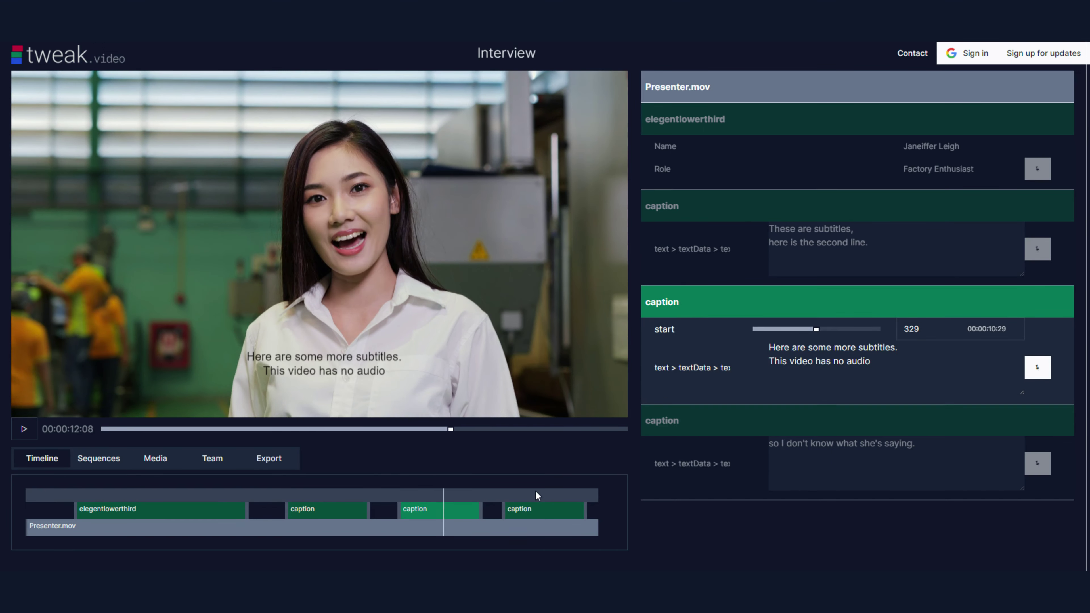
click(549, 494)
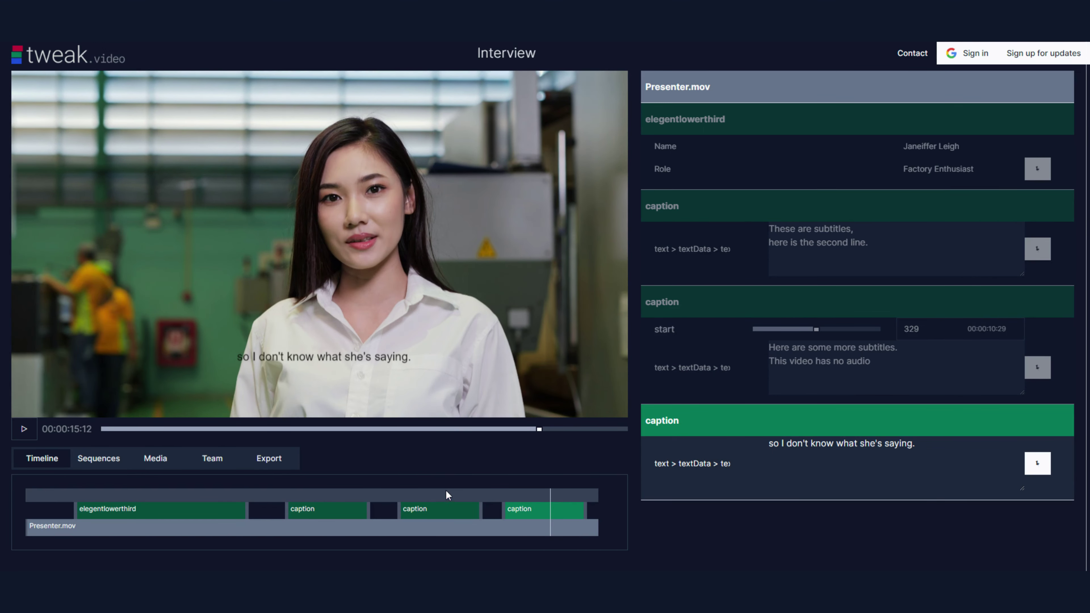
click(331, 495)
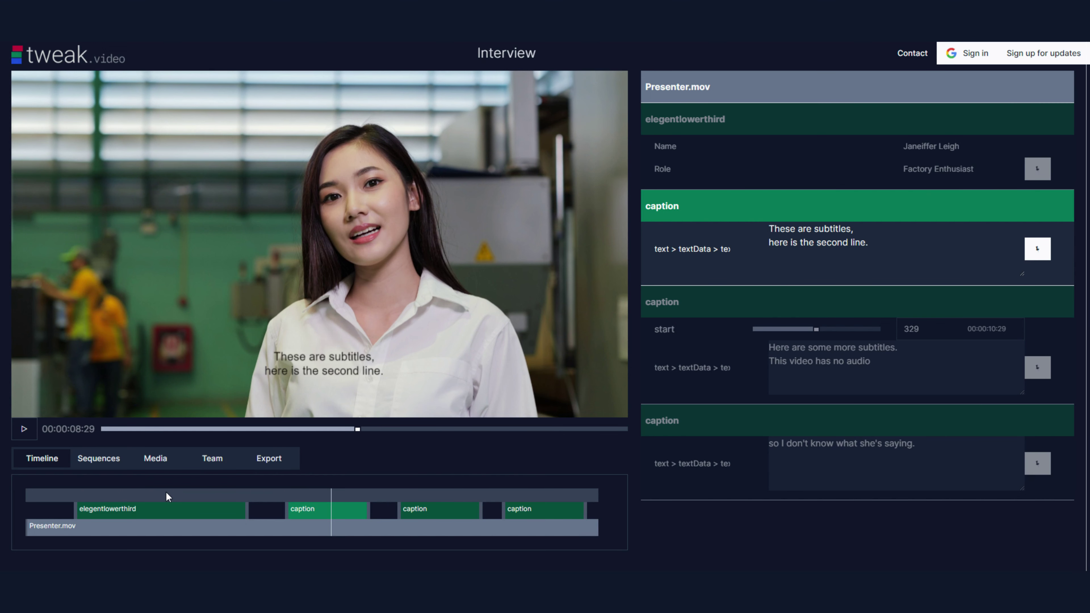
Open Interview (Zulu), preview its lower third and first caption, and select Presenter.mov.
click(98, 458)
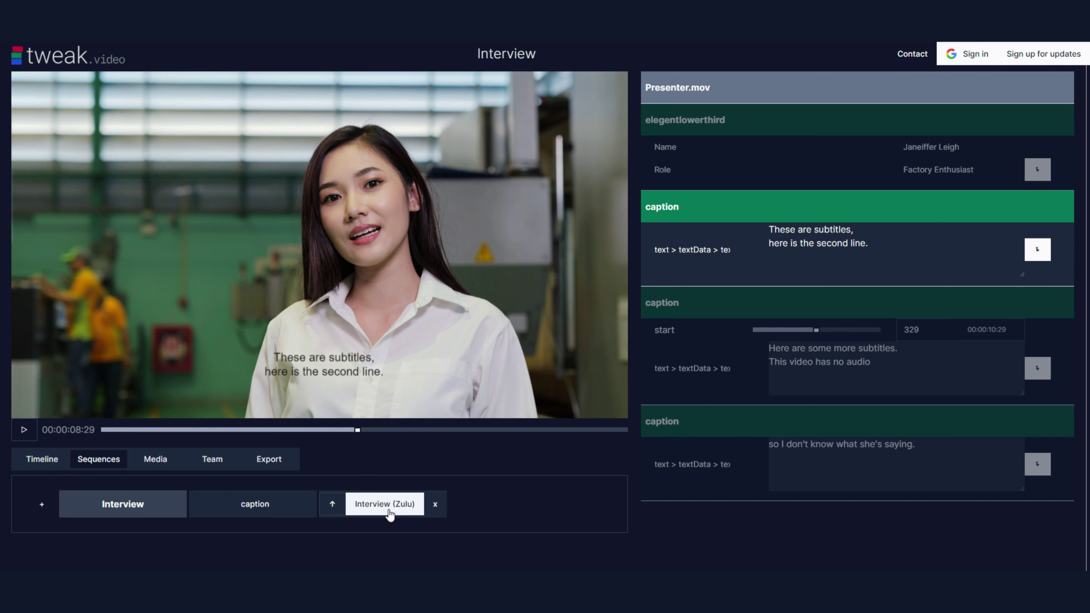
click(389, 510)
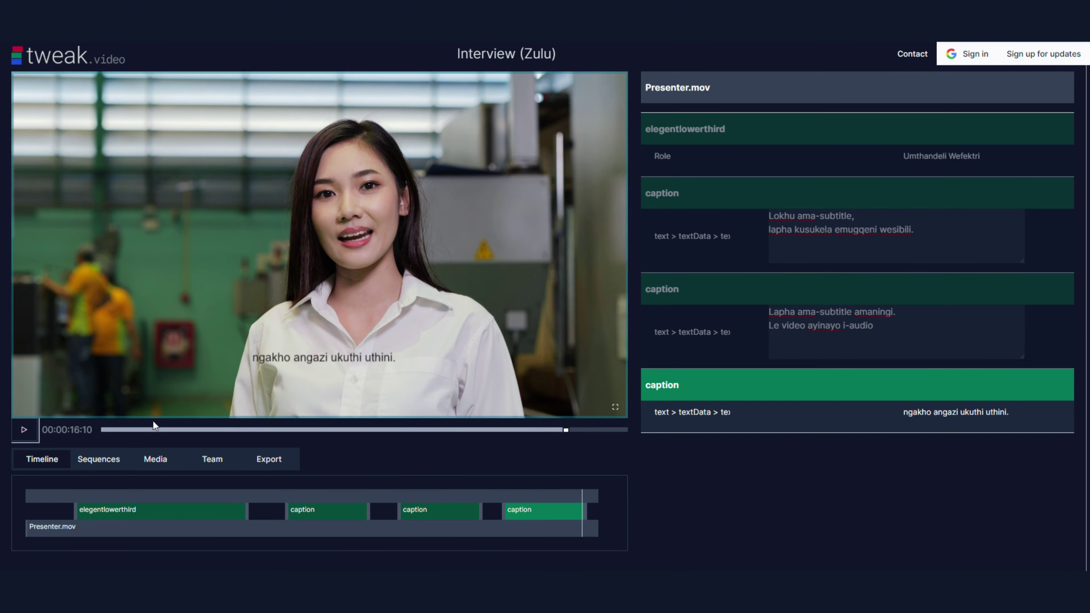
click(182, 495)
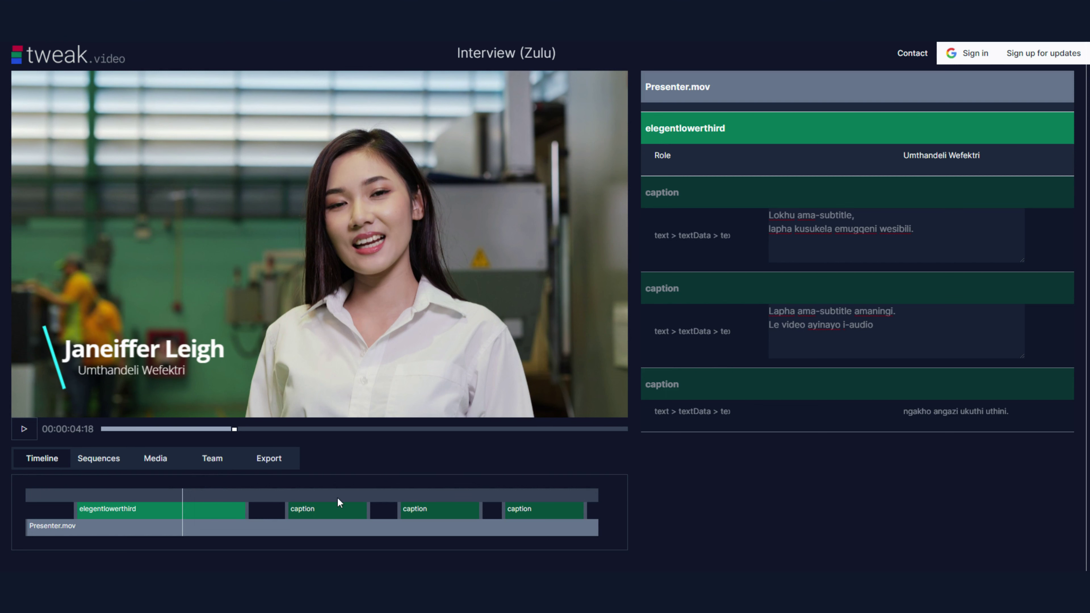
click(319, 497)
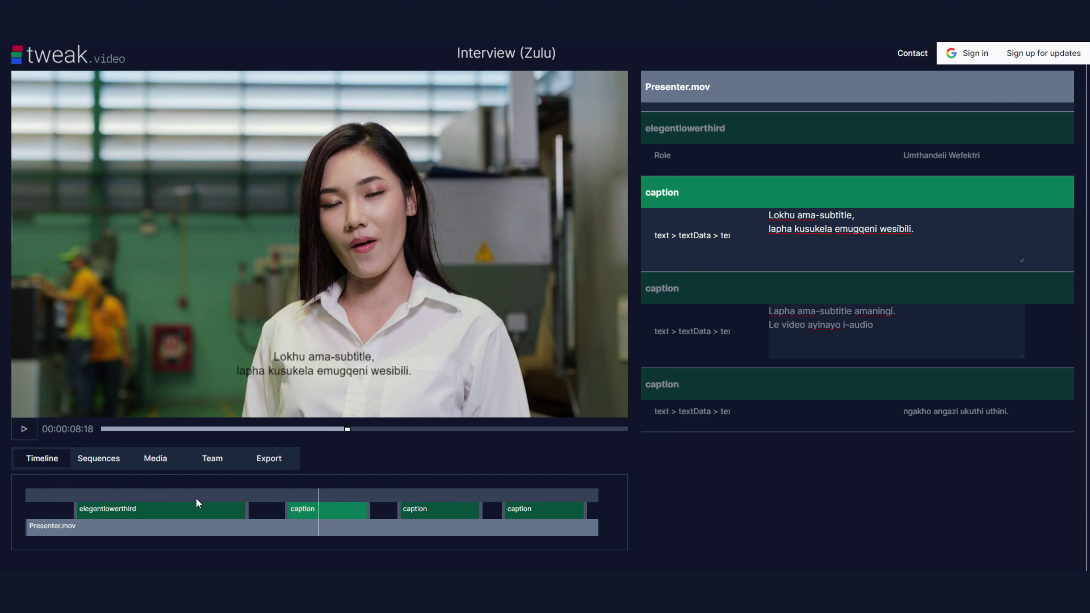
click(385, 392)
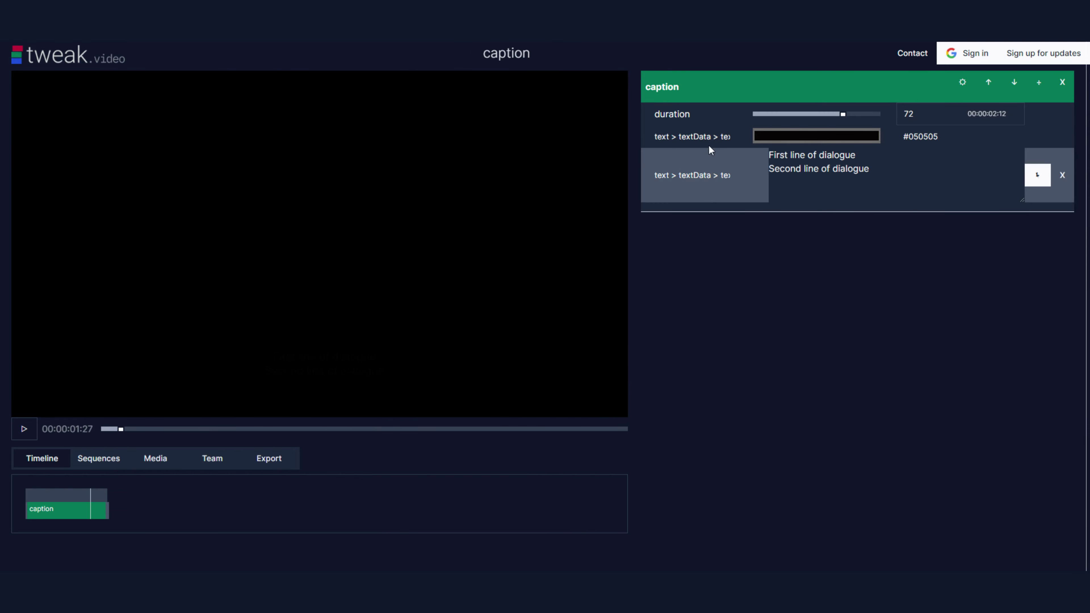
Change the caption text colour to pale yellow-green #dbfe9a.
click(839, 135)
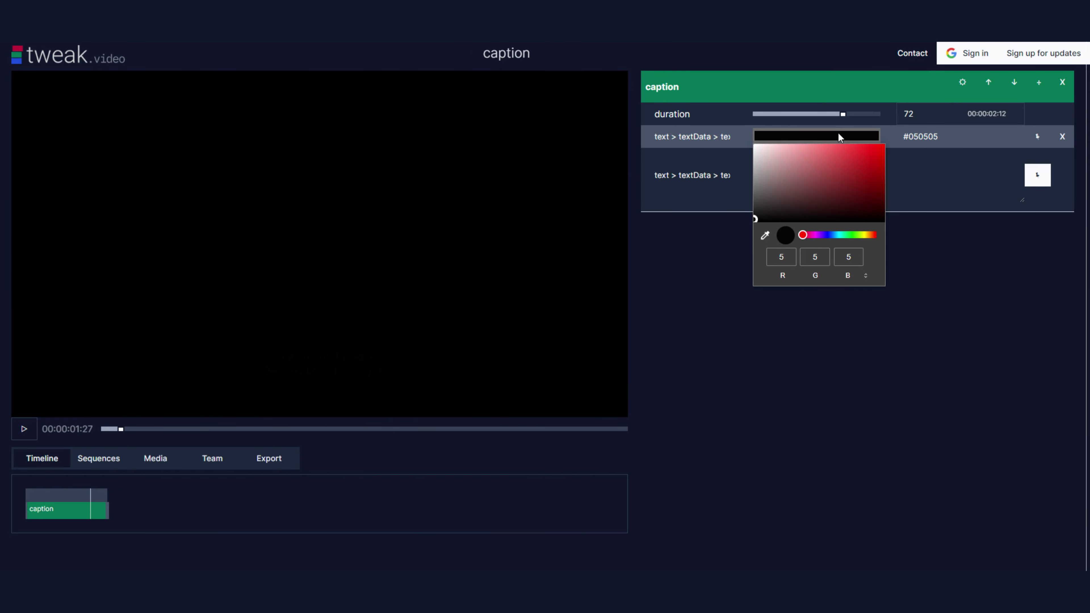
drag(842, 236, 861, 237)
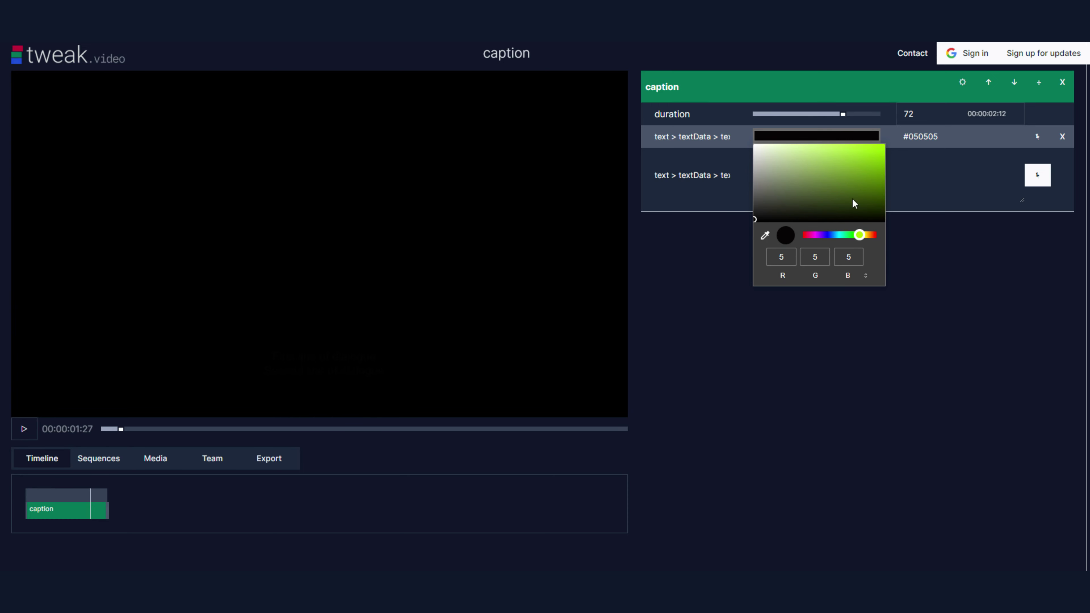
click(806, 145)
click(794, 462)
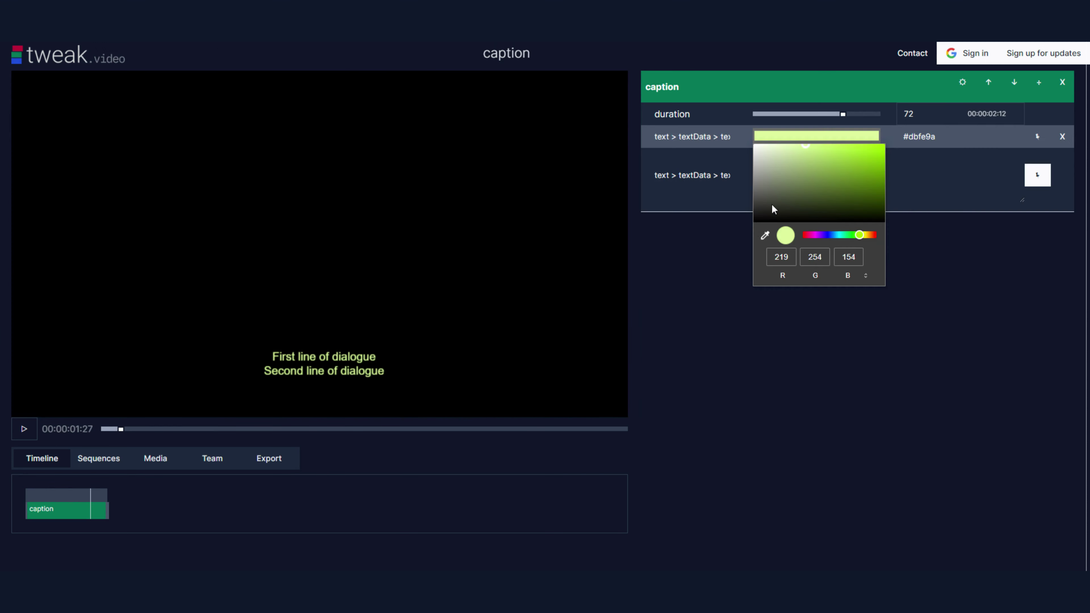
Inspect the first and second Zulu caption text boxes, placing the caret at each line's end.
drag(772, 203, 754, 225)
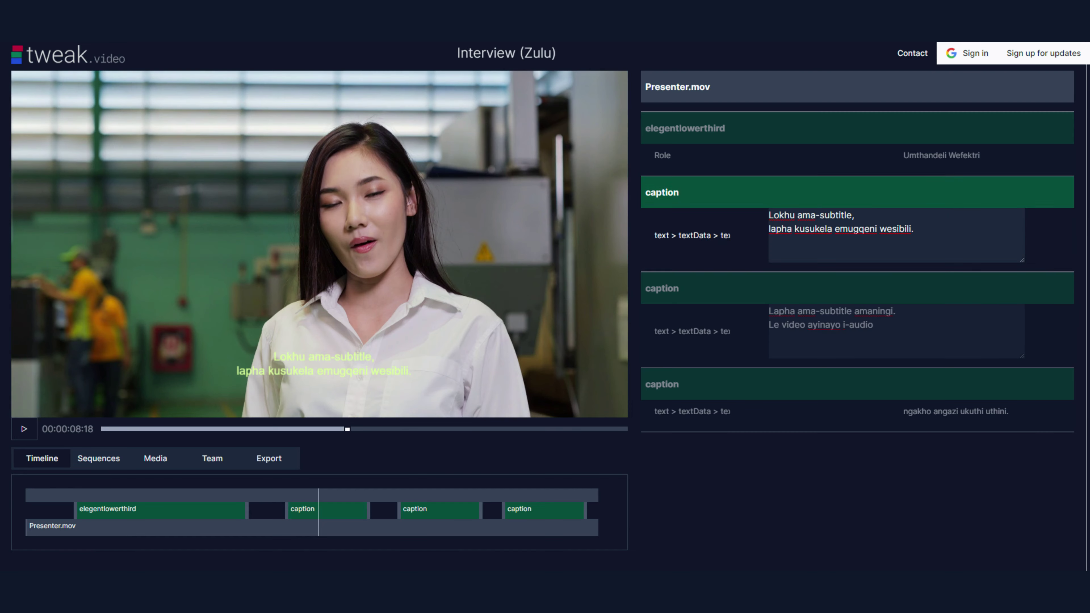
click(914, 242)
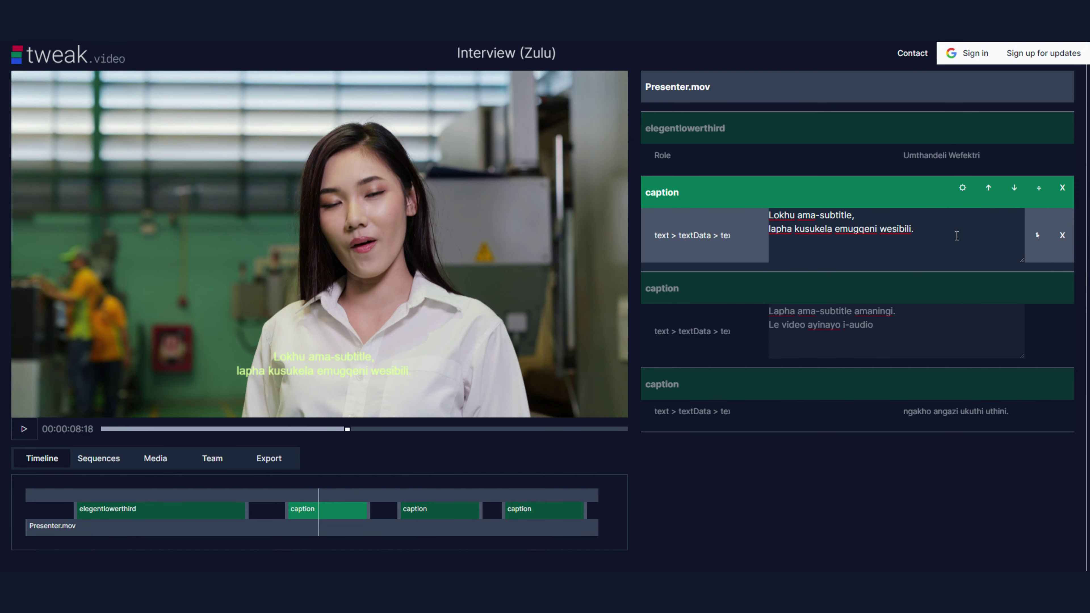
click(930, 218)
click(885, 344)
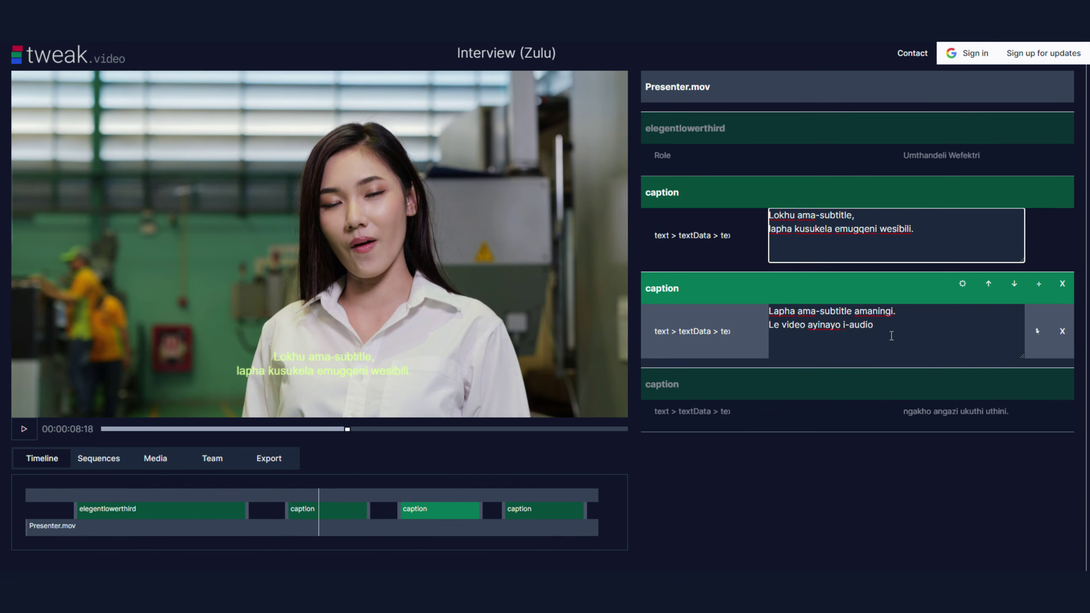
click(898, 330)
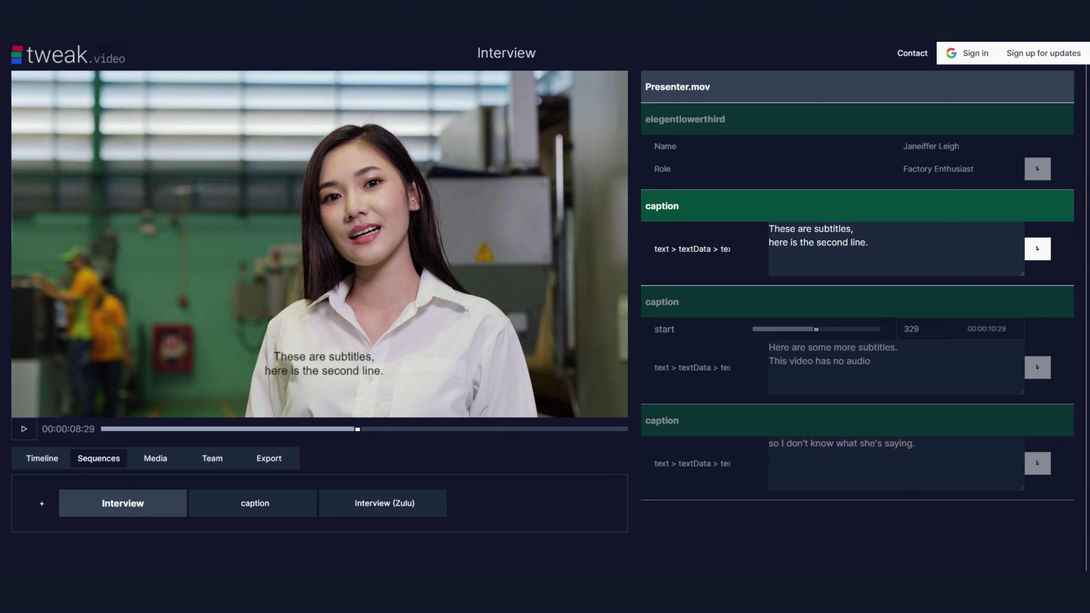
Move the second caption clip left so it starts at 314 (00:00:10:14).
click(43, 464)
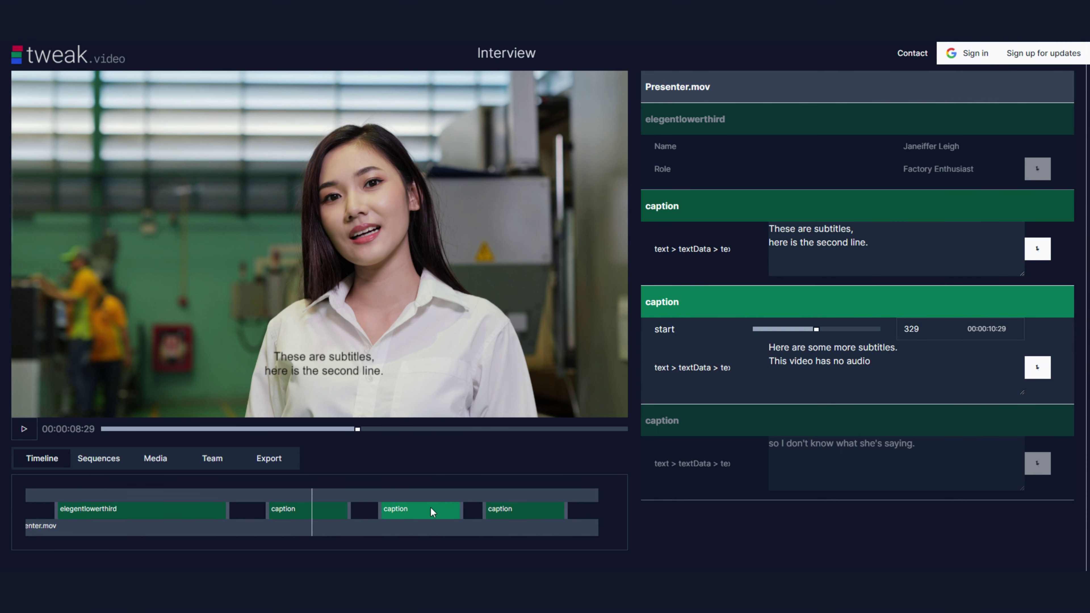
drag(430, 508, 403, 508)
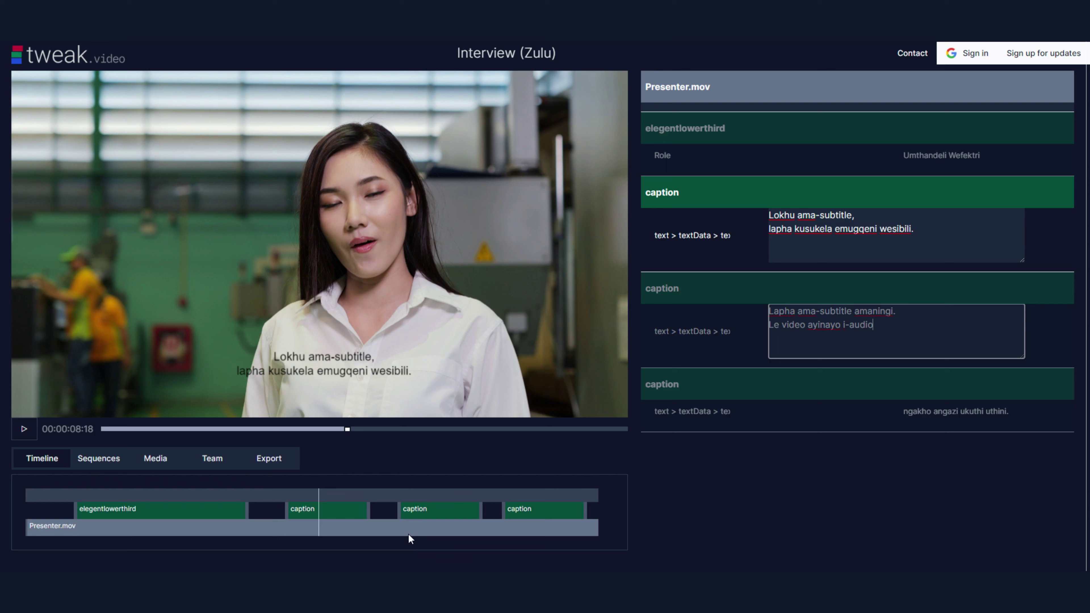
drag(419, 521, 403, 521)
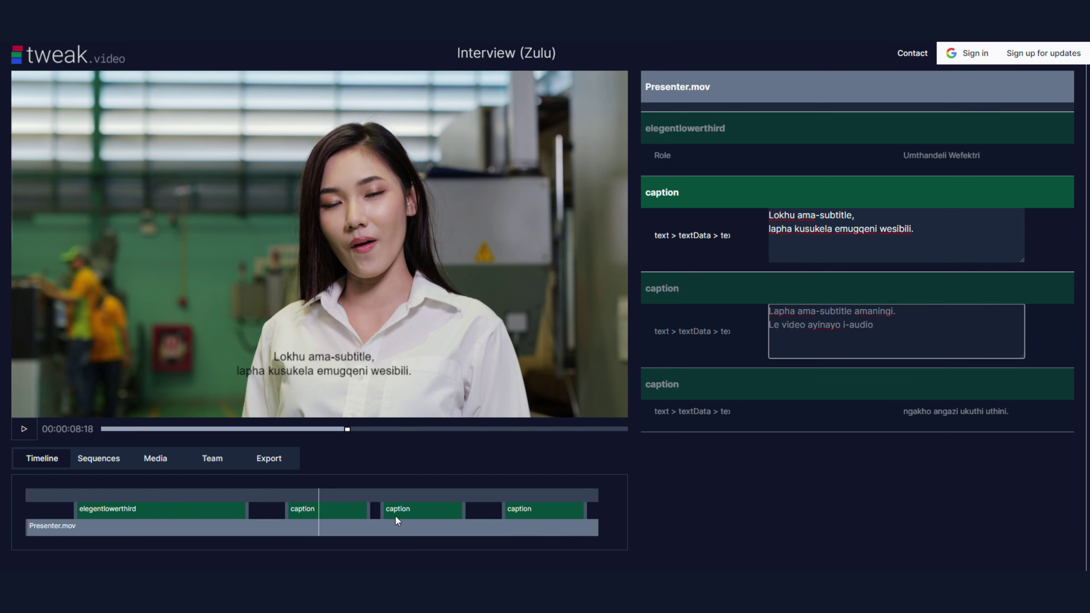
Preview the moved second caption, then move playback to an earlier point.
click(408, 498)
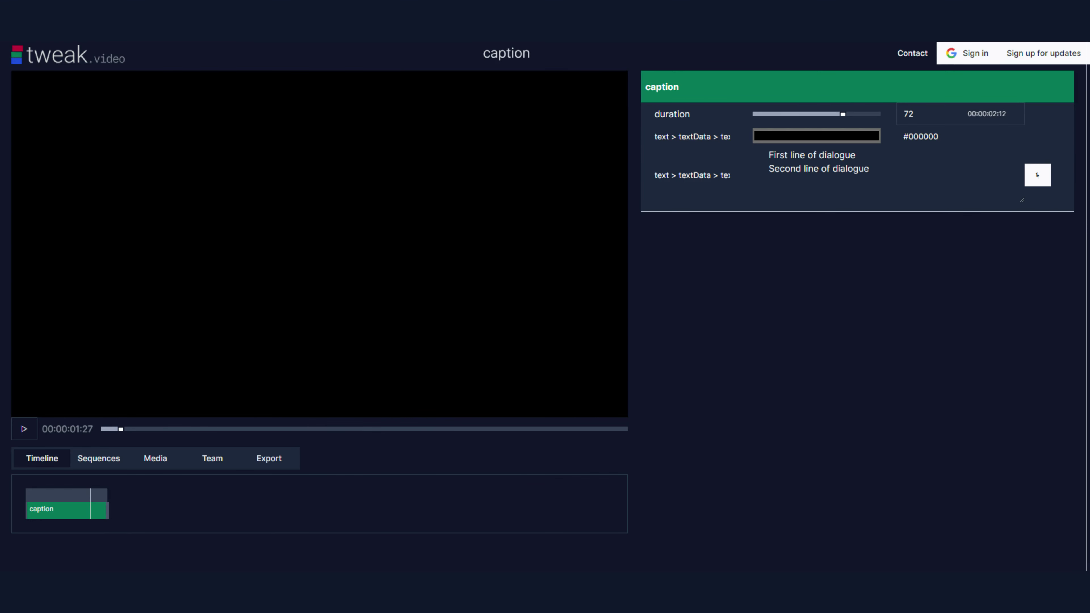
click(64, 499)
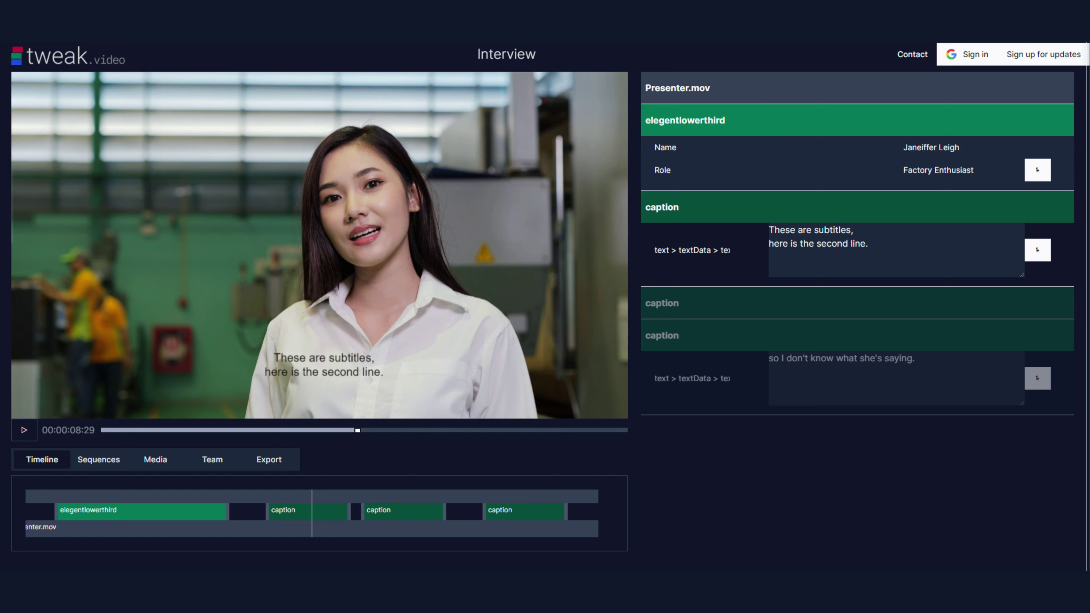
Delete Presenter.mov, the elegentlowerthird overlay and every caption, then switch to After Effects.
click(1065, 85)
click(1064, 85)
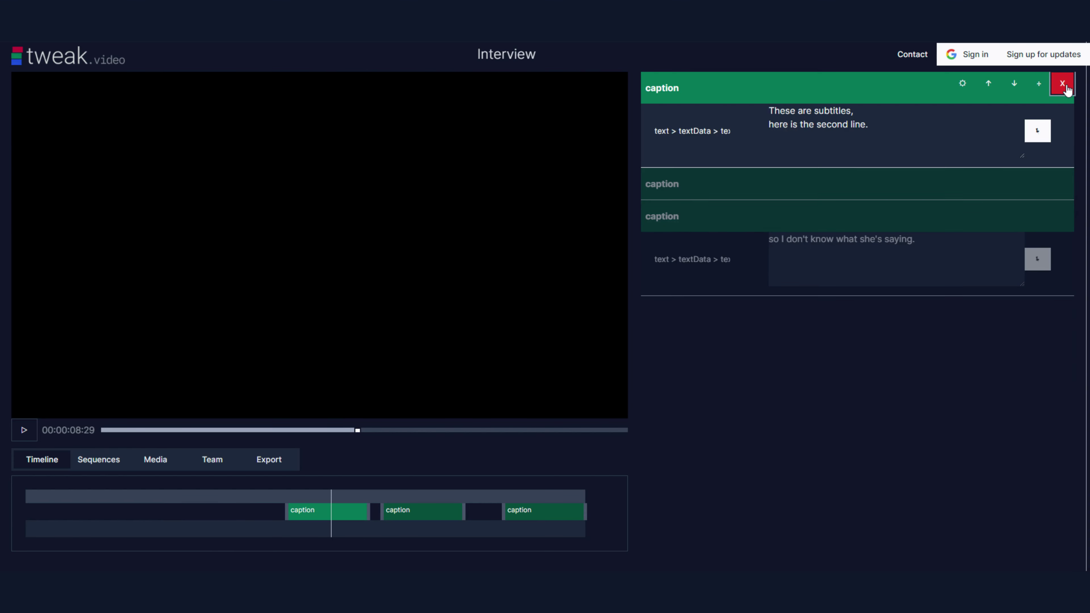
click(1064, 85)
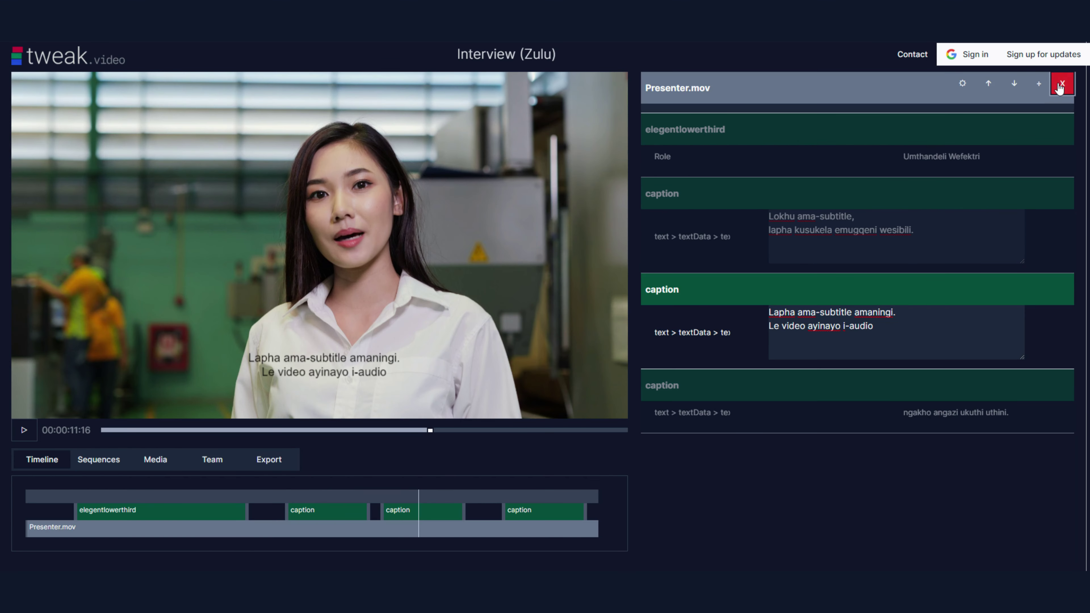
click(1062, 85)
click(1063, 84)
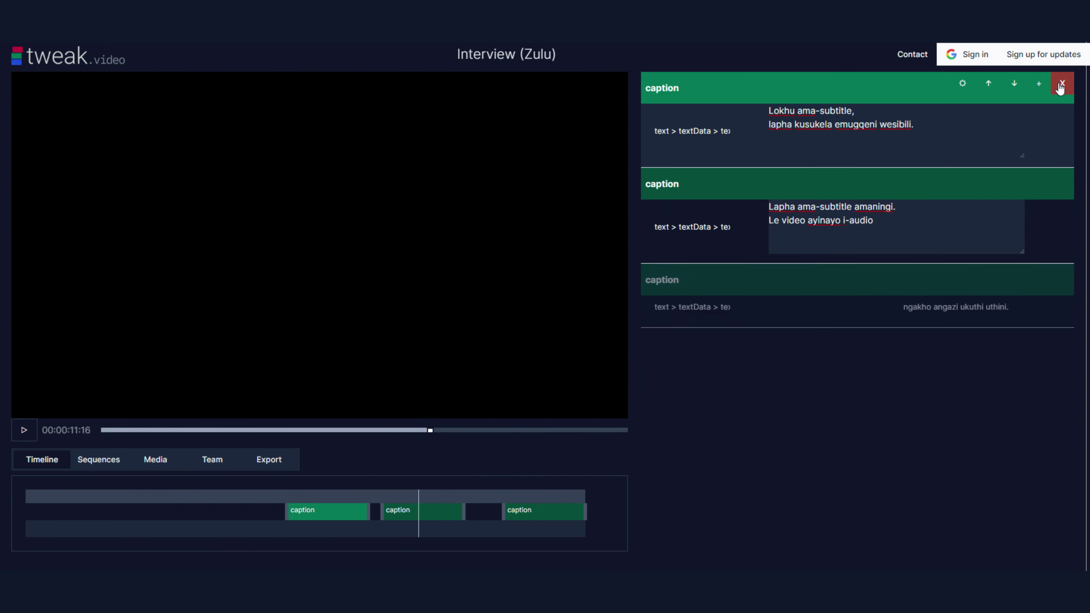
click(1061, 85)
click(1061, 85)
click(1061, 85)
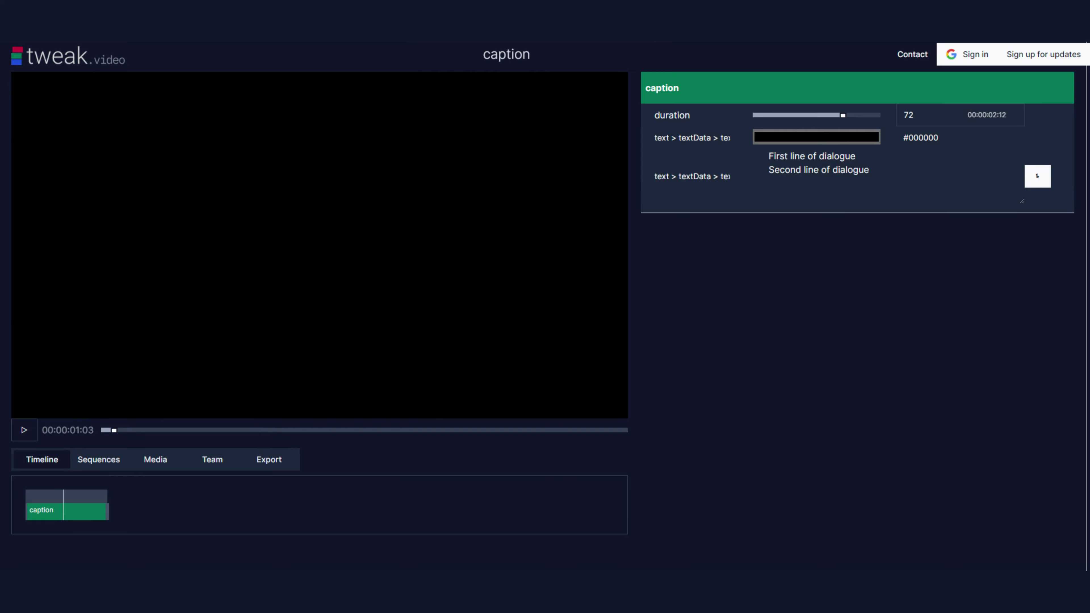
mouse_move(988, 84)
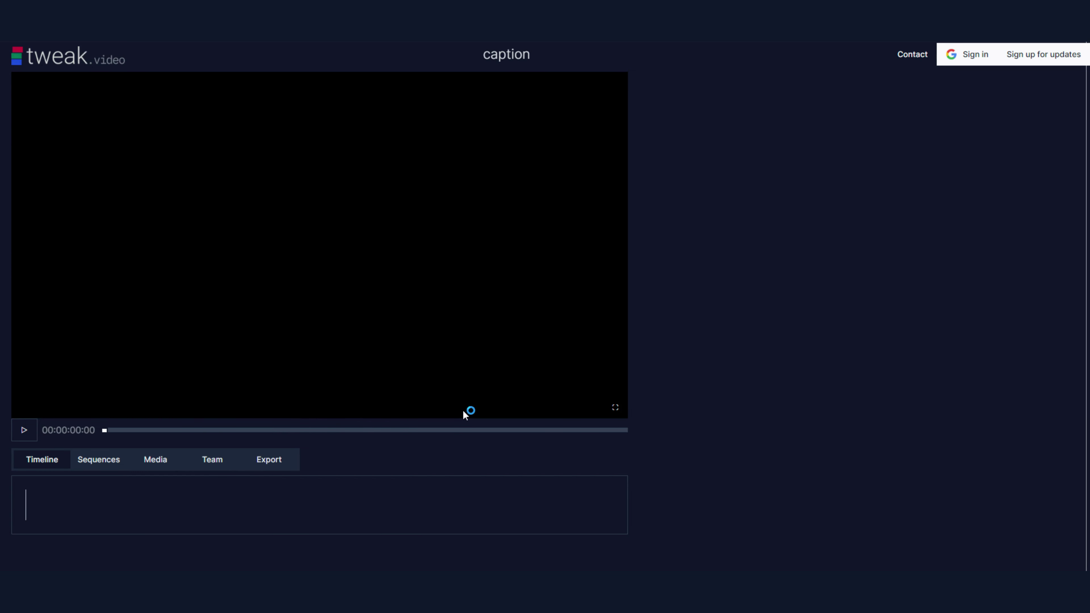
key(alt+Tab)
Turn off glyph conversion in the caption composition's Bodymovin export settings.
click(554, 306)
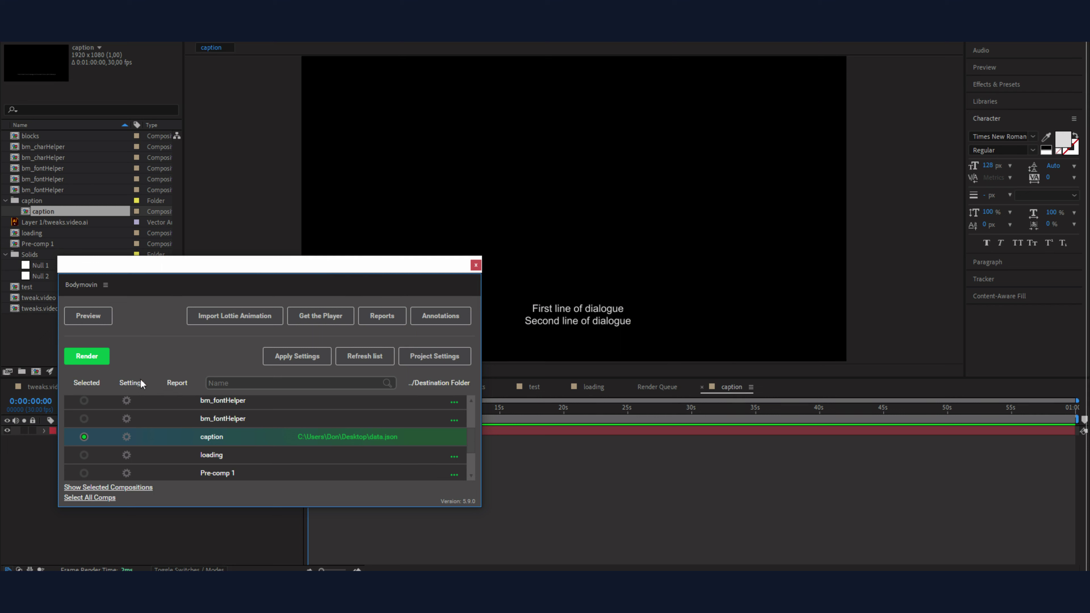
click(122, 436)
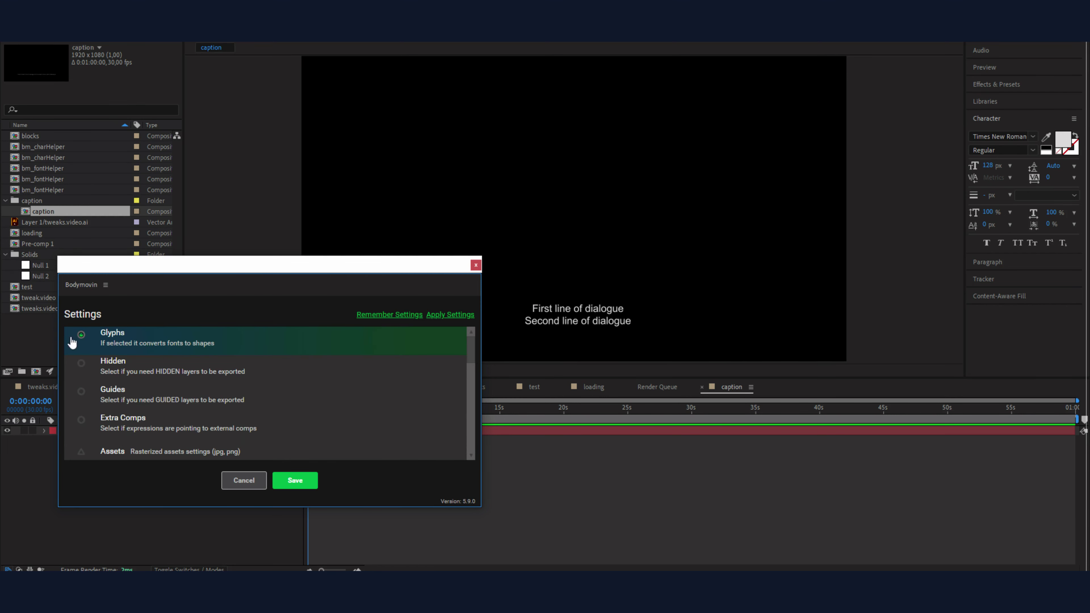
click(81, 337)
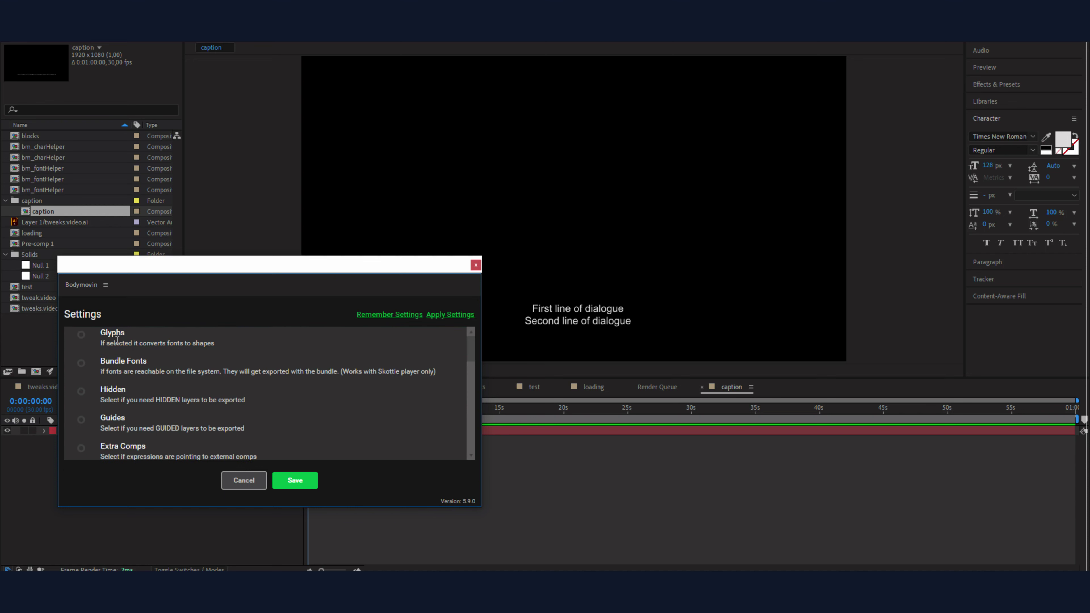
click(299, 483)
Render the caption composition to Lottie, accepting the Arial font settings.
click(83, 364)
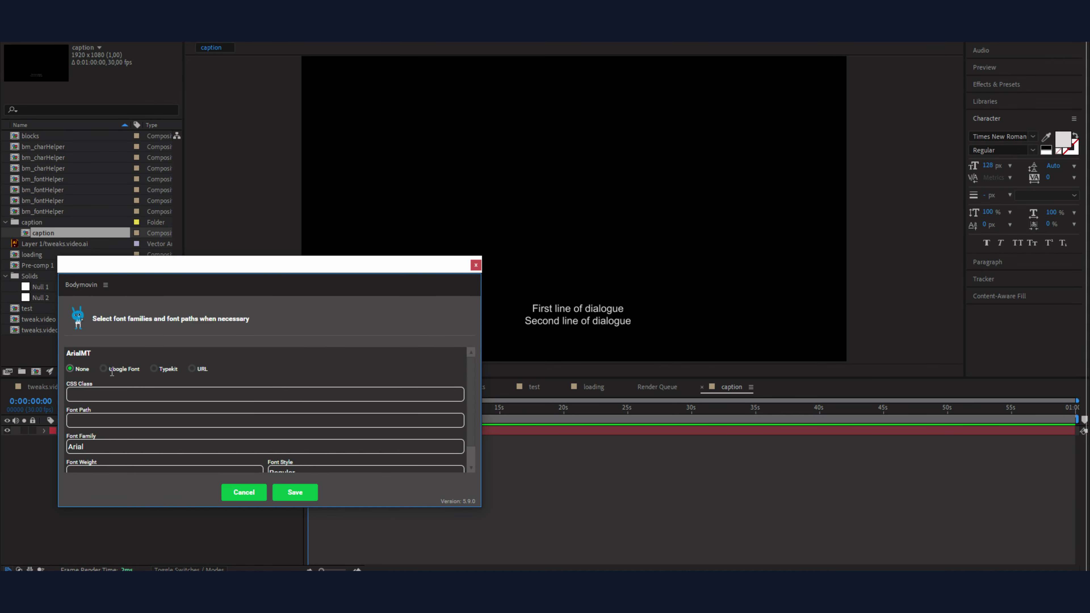
scroll(287, 385, down, 2)
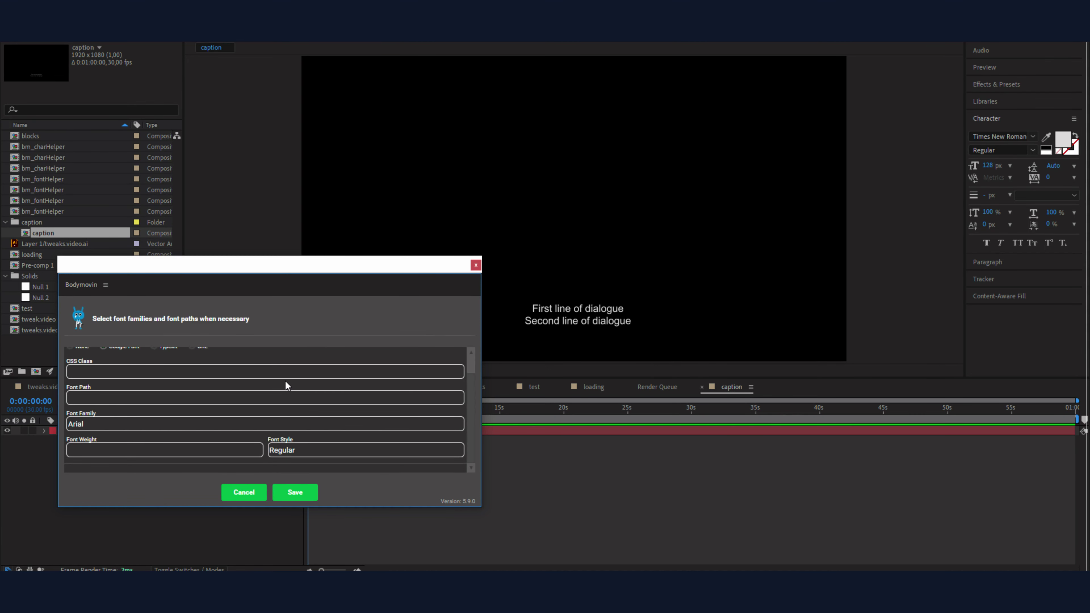
scroll(124, 420, up, 2)
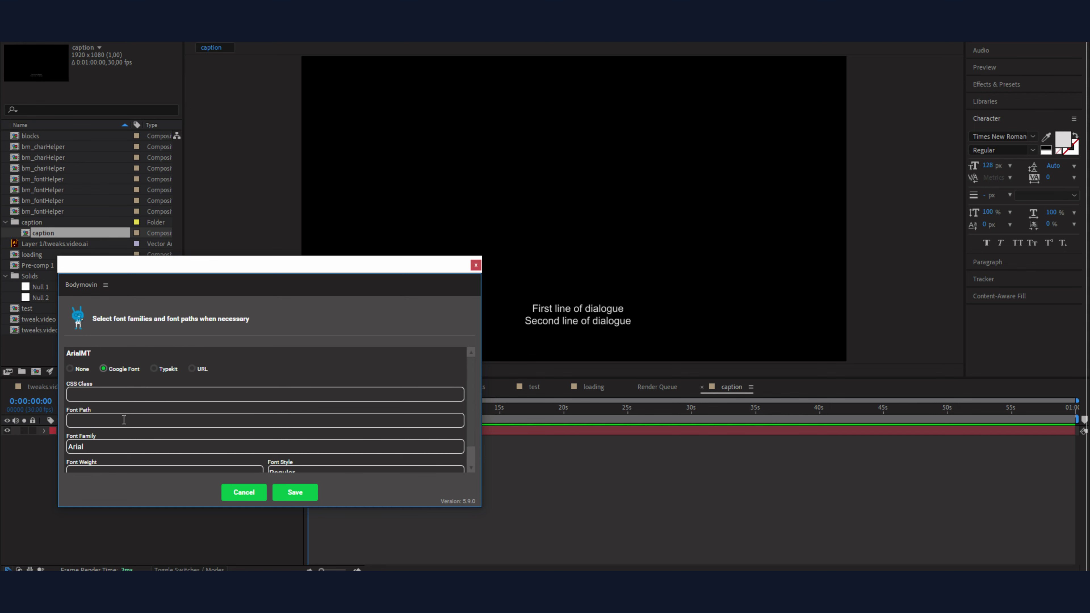
scroll(139, 438, down, 2)
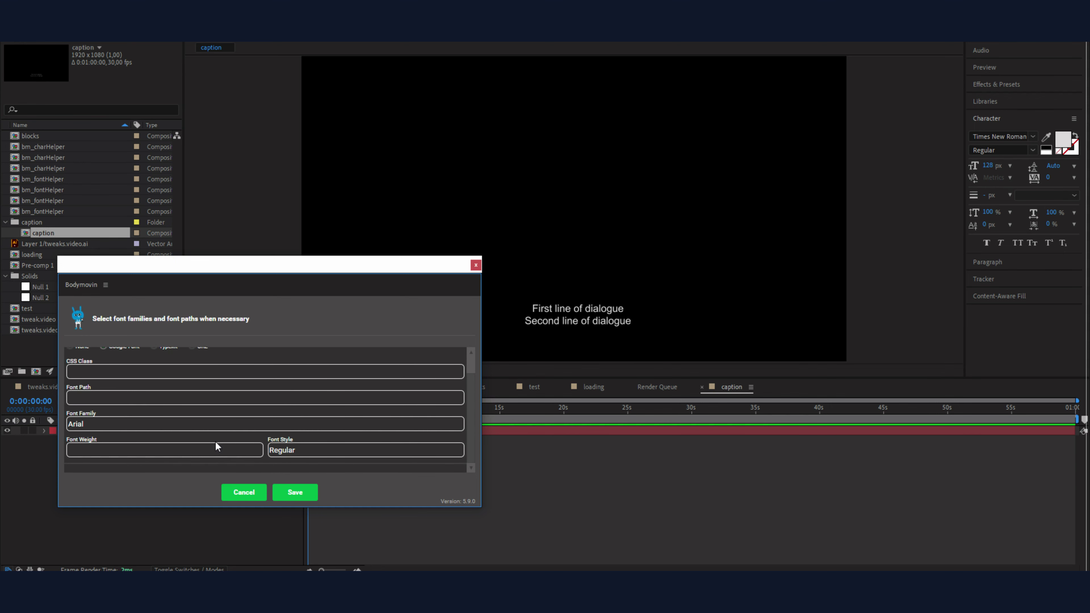
click(301, 494)
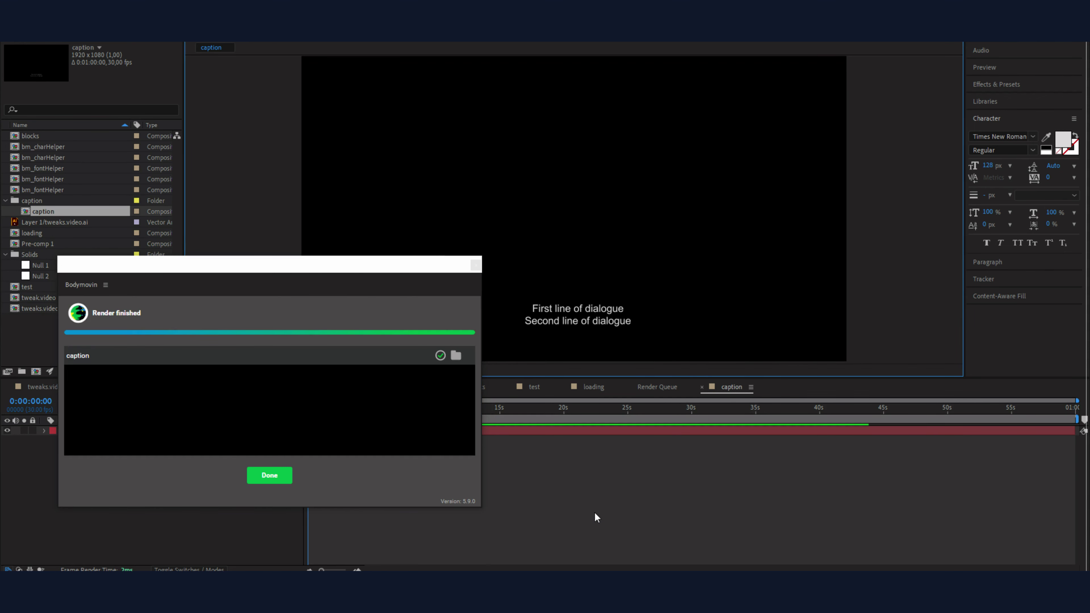
click(283, 479)
click(269, 475)
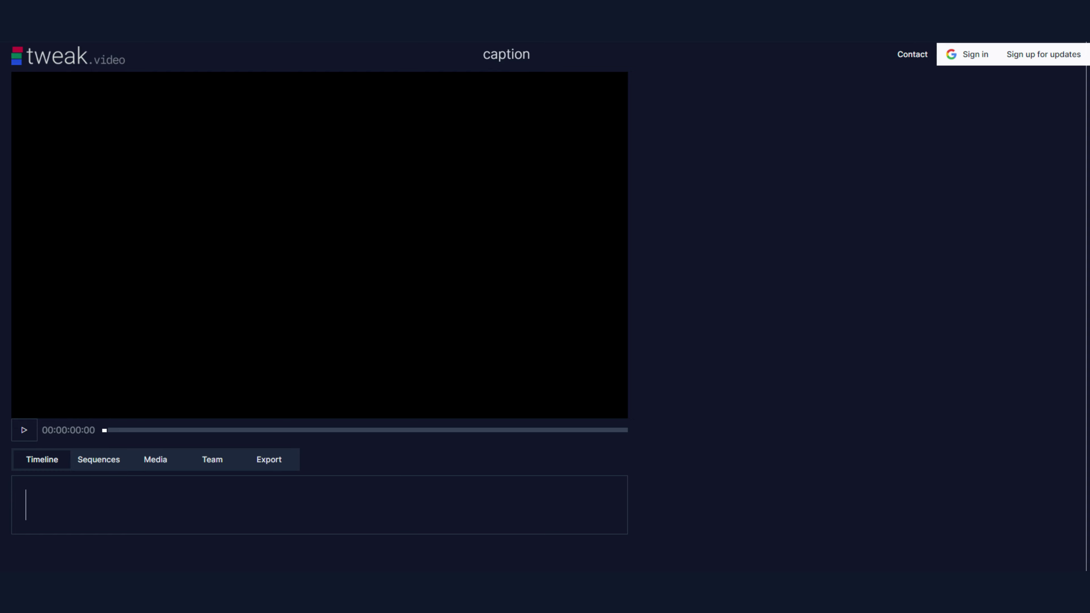
Import the exported caption JSON and scrub through it to check both dialogue lines.
drag(506, 25, 213, 199)
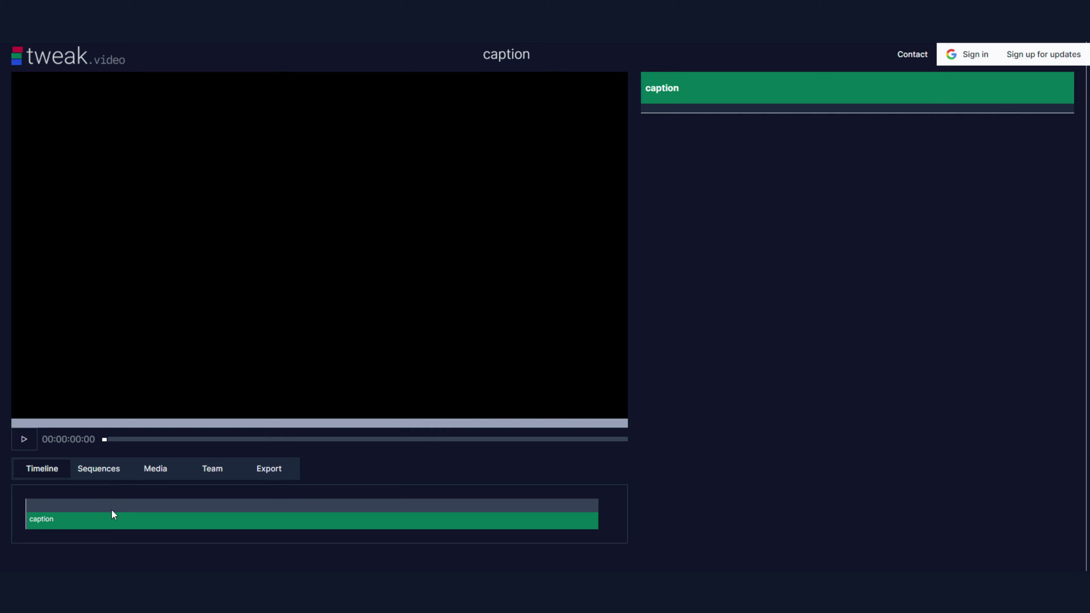
click(122, 492)
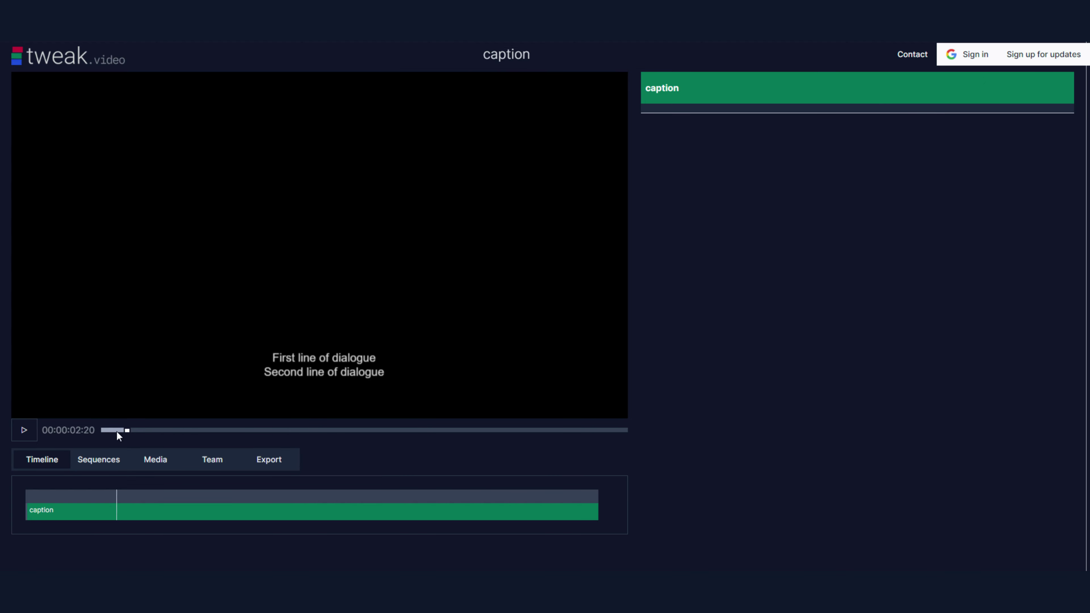
drag(118, 432, 651, 429)
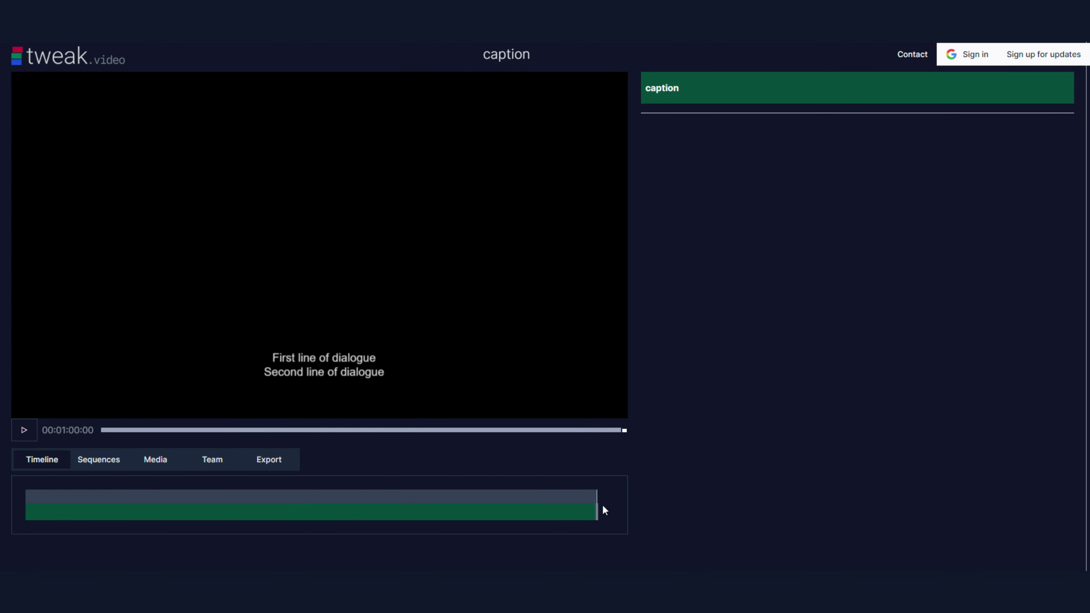
drag(605, 510, 584, 478)
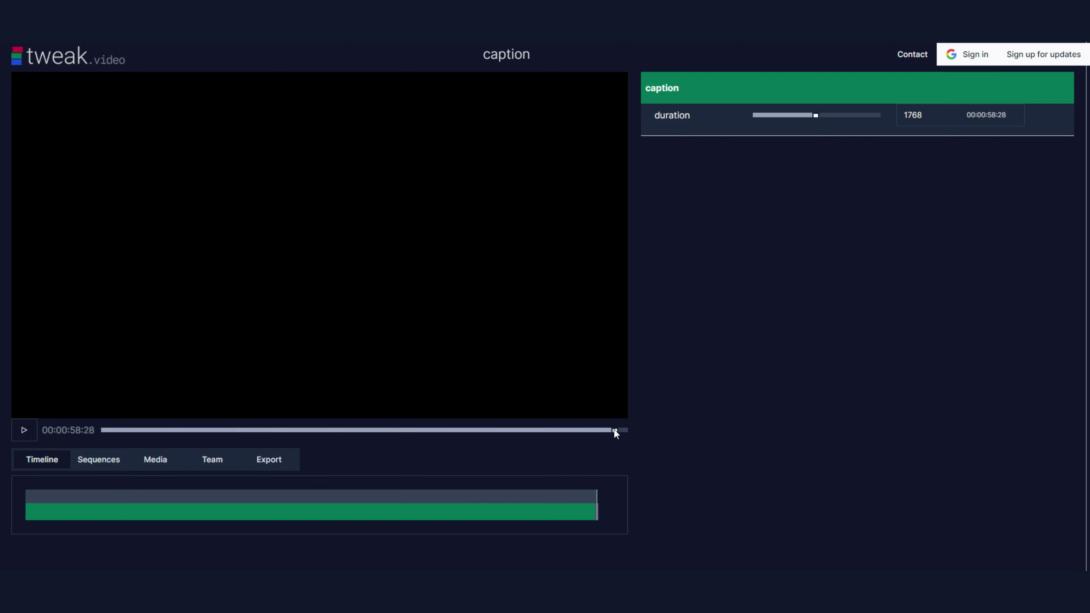
drag(614, 429, 143, 430)
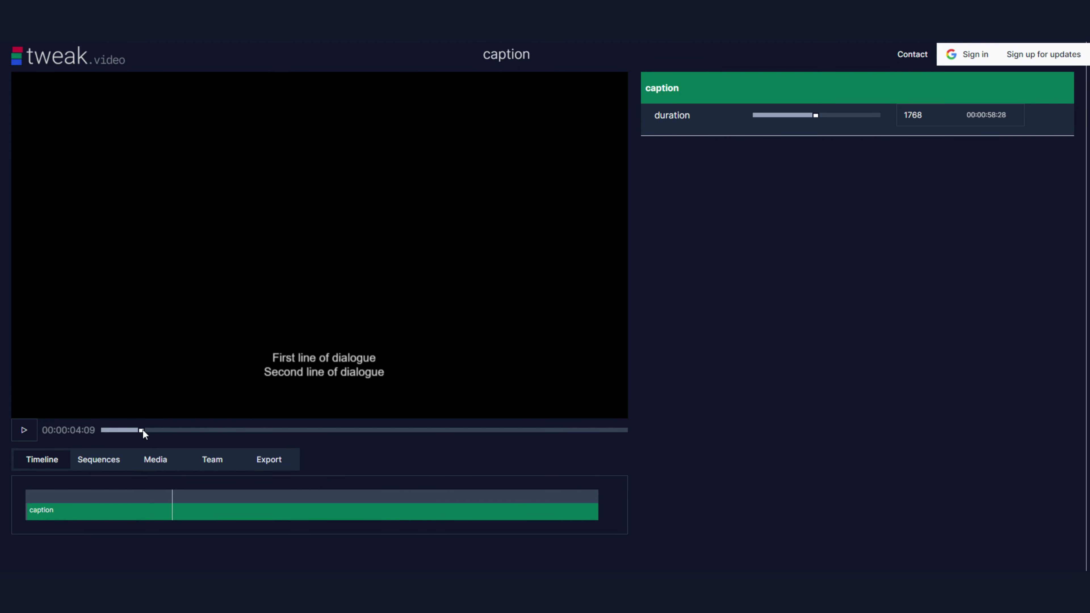
Trim the caption clip's duration to 104 (00:00:03:14).
drag(816, 115, 762, 118)
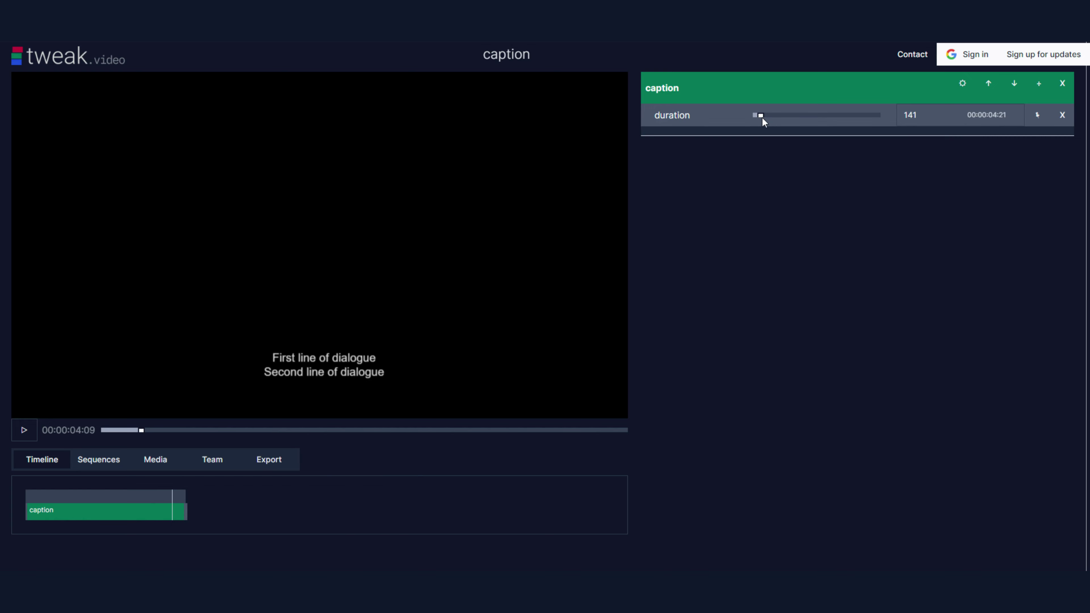
drag(88, 499, 2, 503)
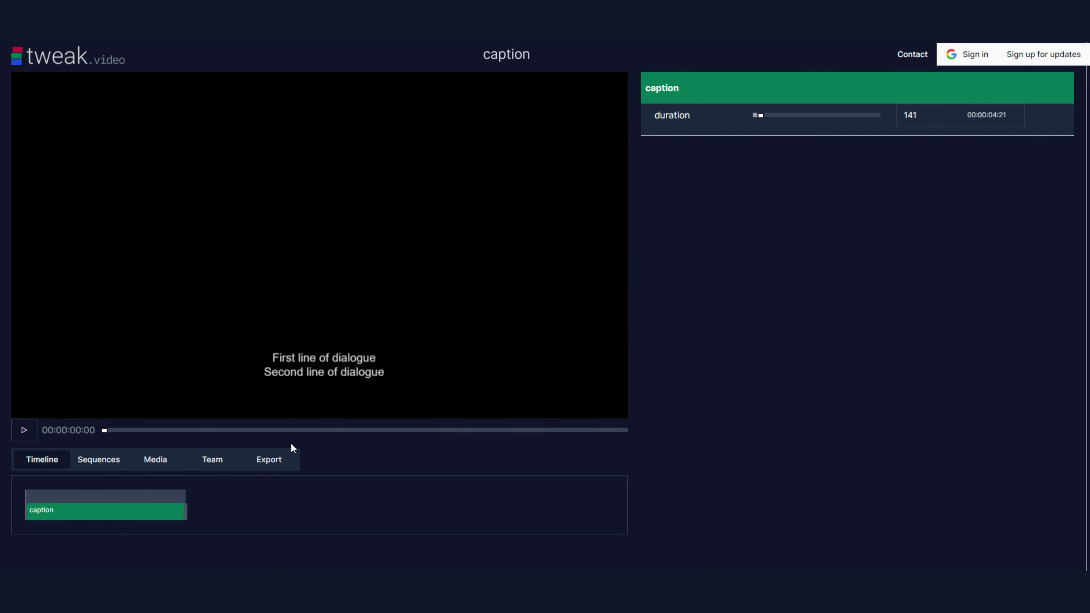
drag(759, 125, 758, 125)
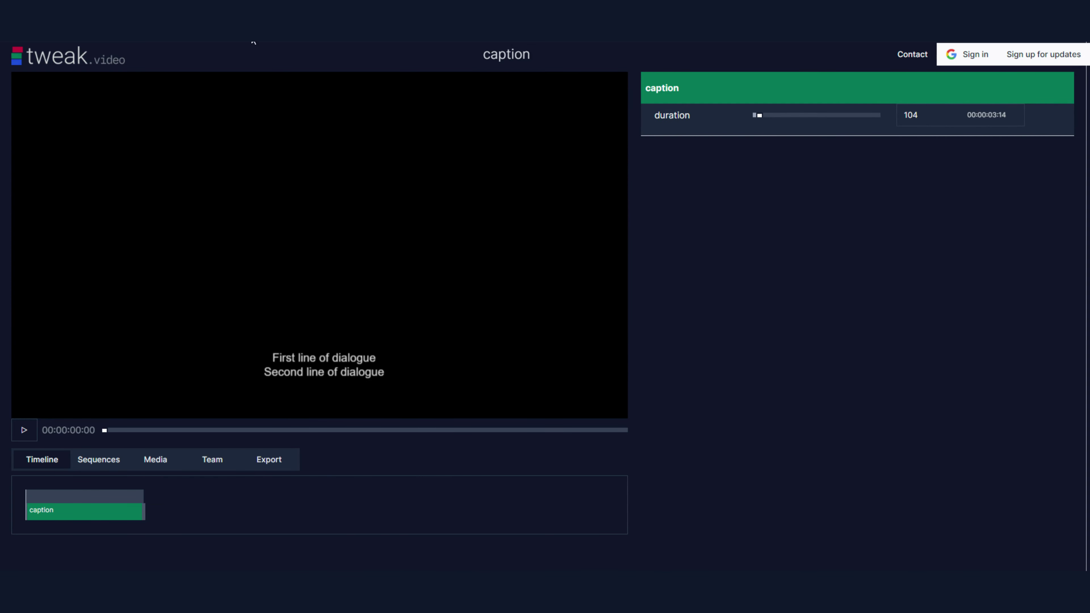
Add Presenter.mov to the empty Interview sequence and preview it from the start.
key(Delete)
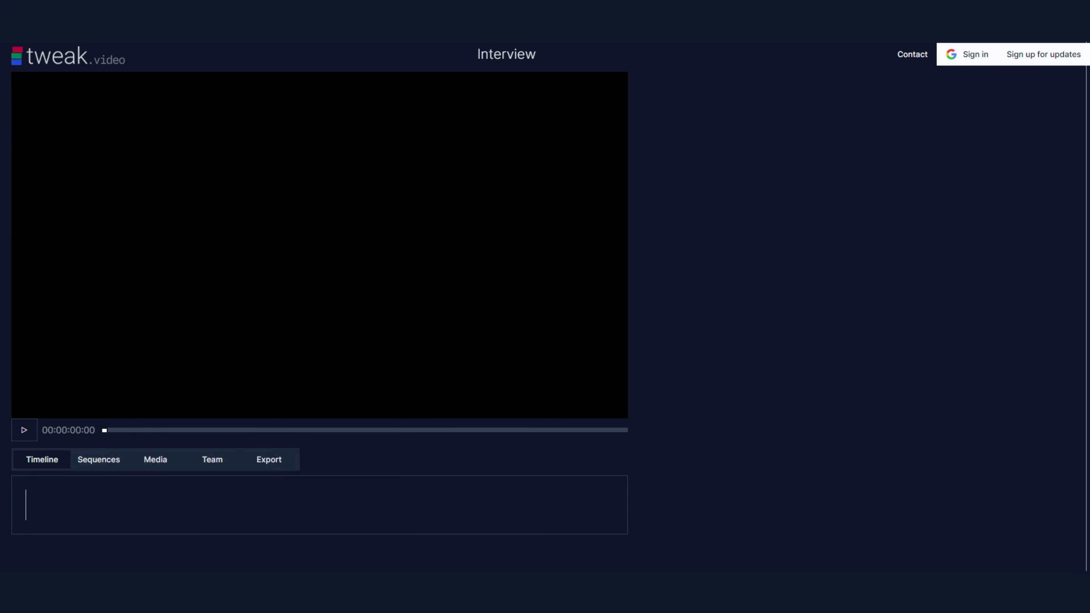
drag(1064, 286, 322, 194)
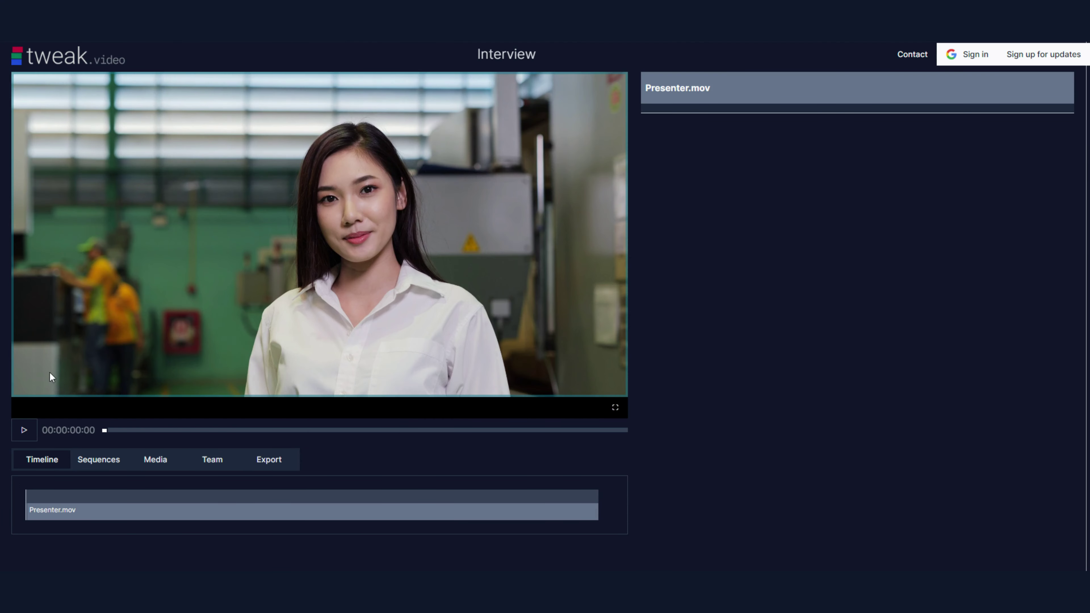
click(22, 437)
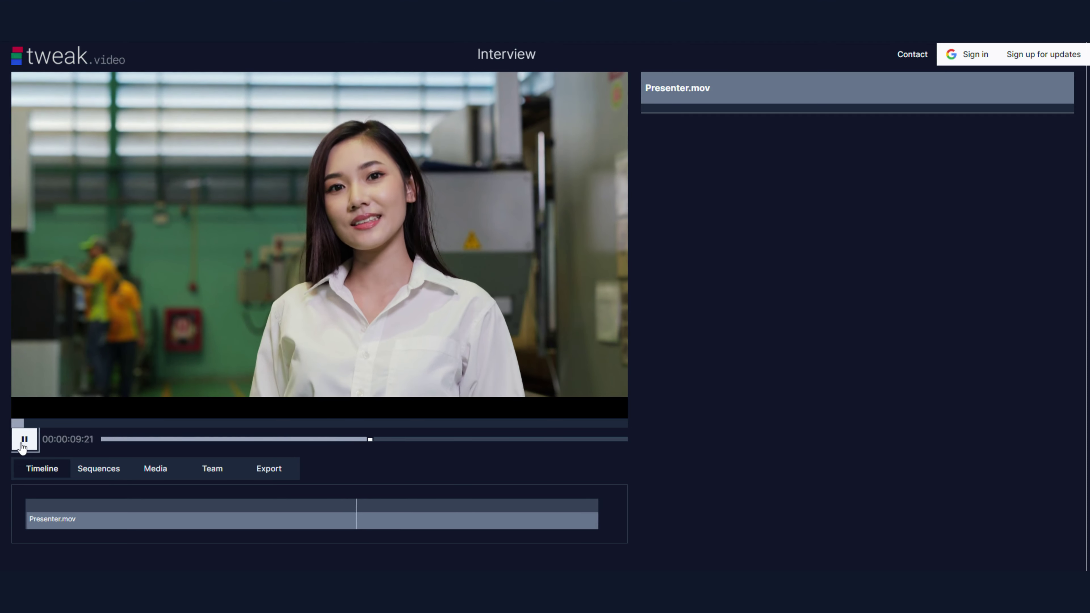
click(23, 442)
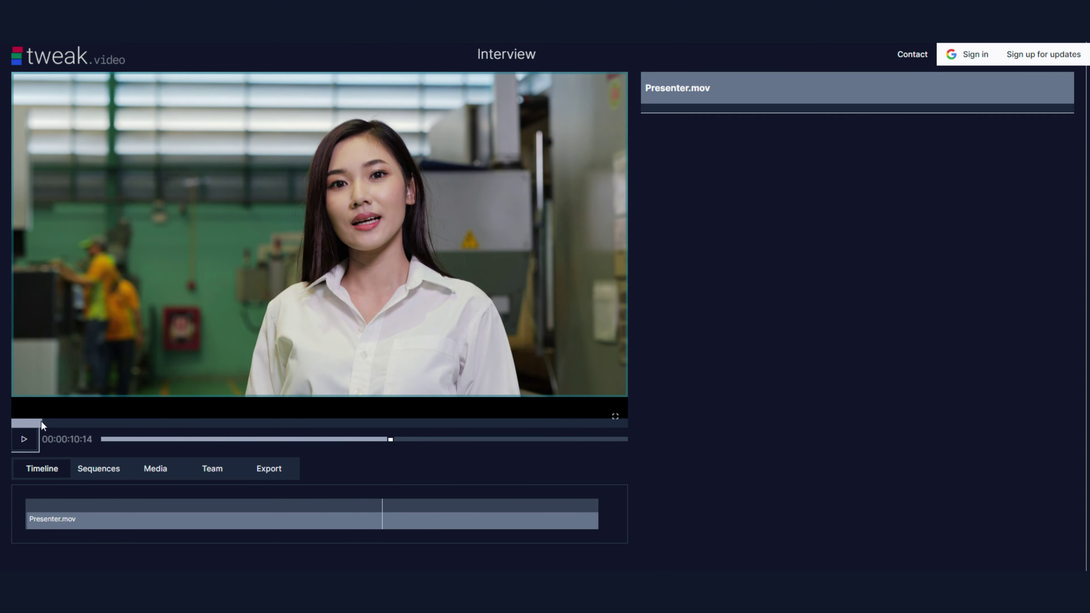
click(112, 439)
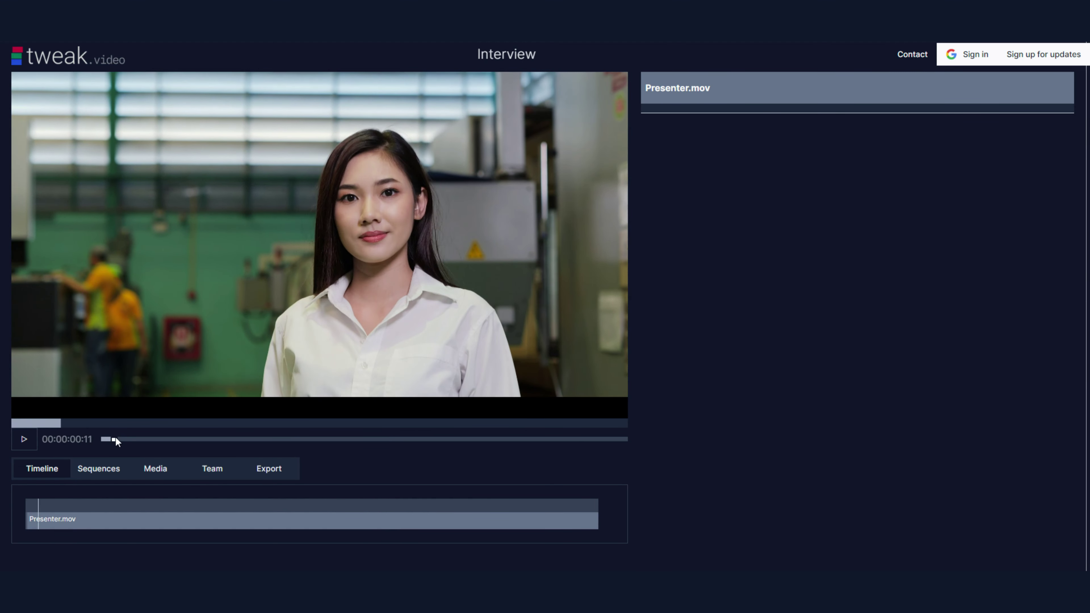
click(104, 439)
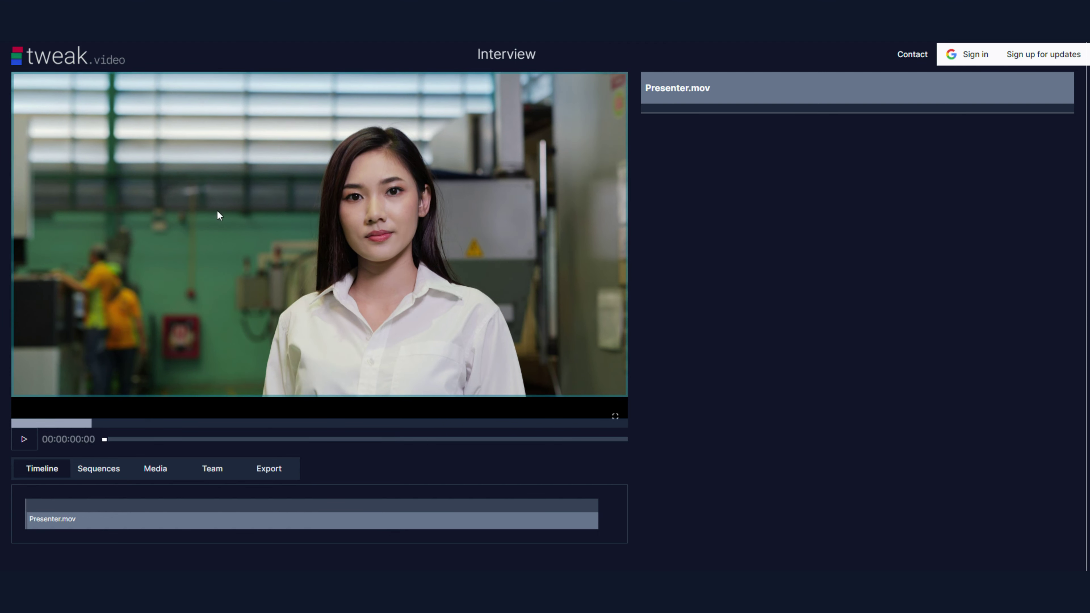
Set the Presenter.mov transform to scale 107 at position x 3, y 37.
drag(396, 270, 396, 286)
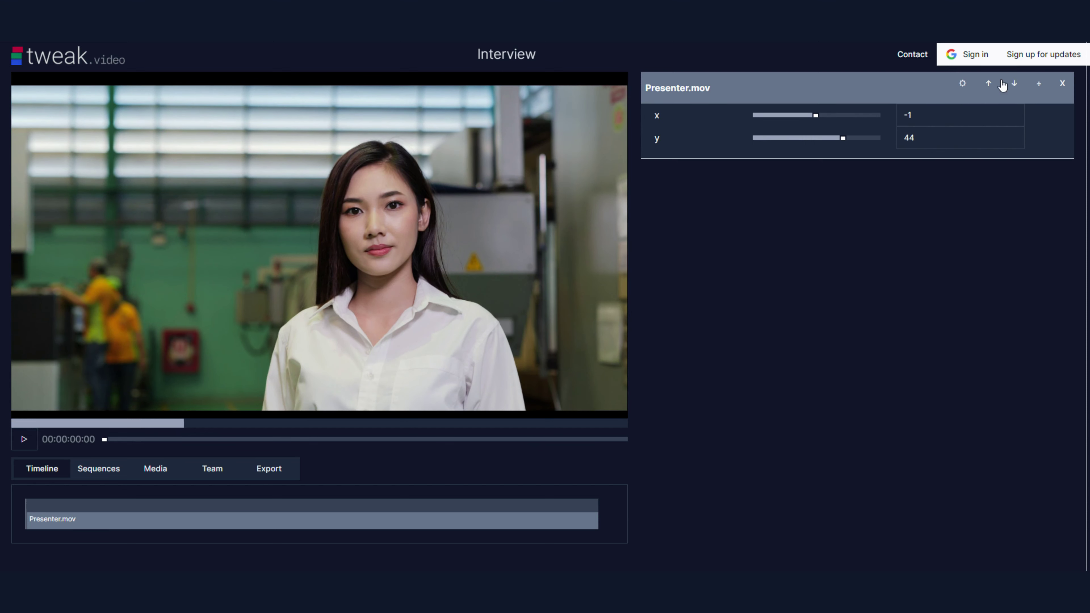
click(963, 83)
drag(838, 141, 844, 139)
drag(454, 242, 456, 242)
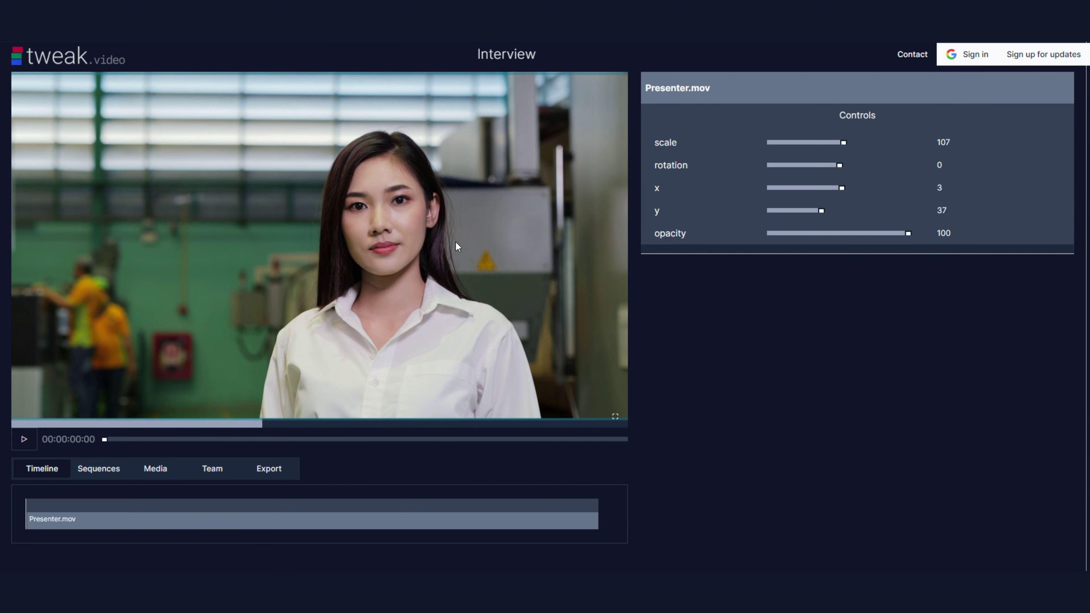
click(110, 430)
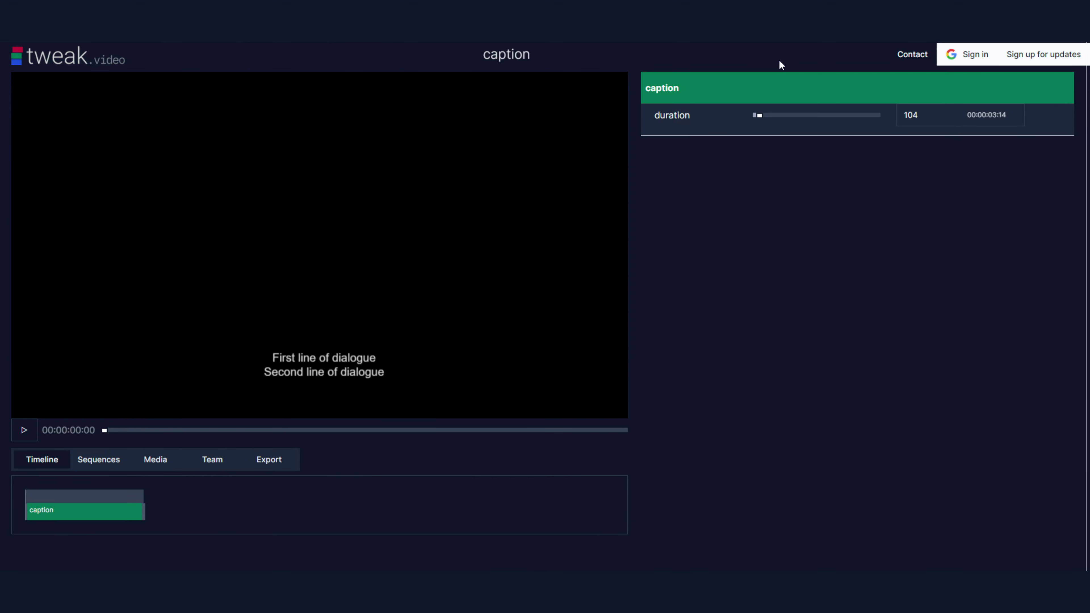
Open the caption animation's text layer properties and edit its dialogue text.
mouse_move(914, 88)
click(955, 88)
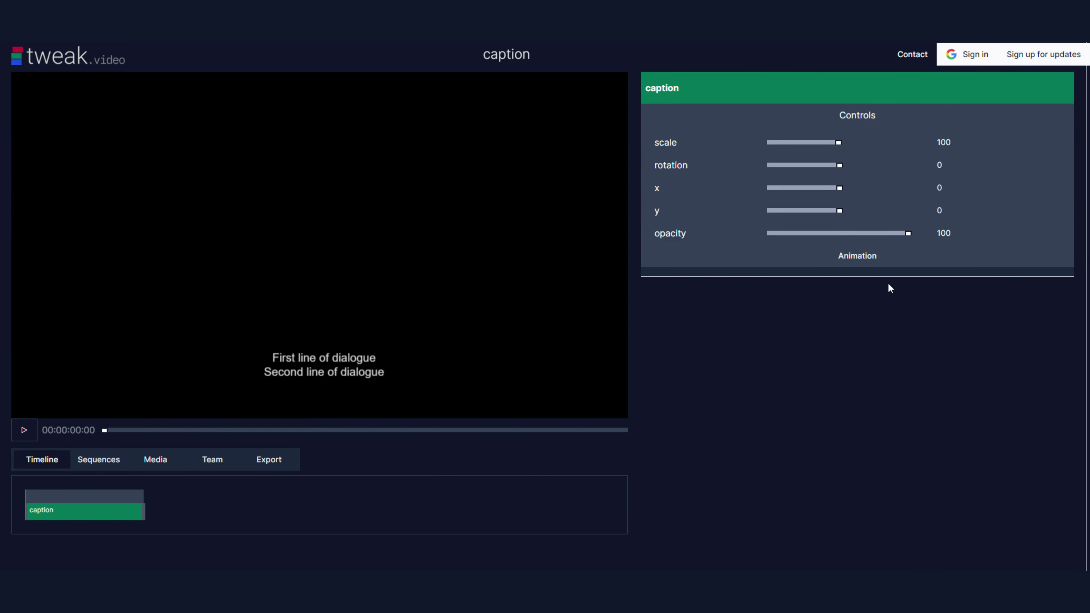
click(875, 258)
click(875, 143)
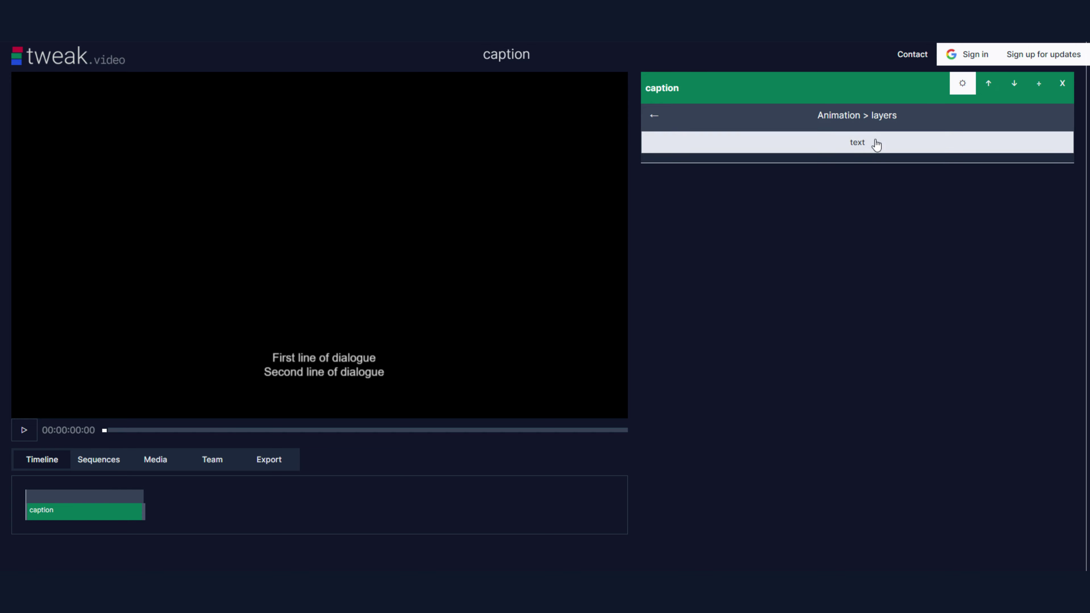
click(815, 149)
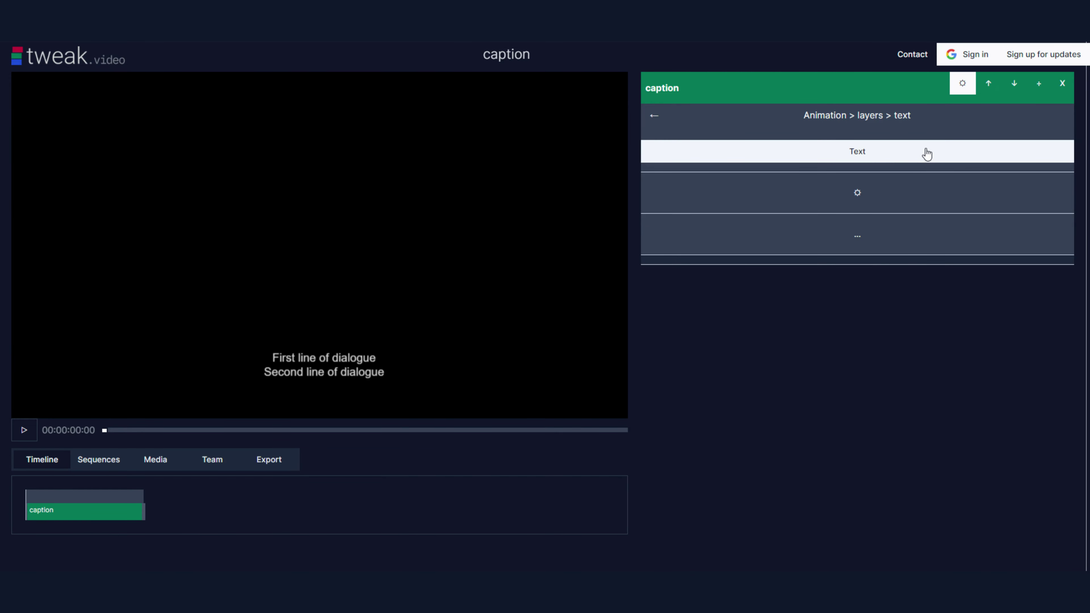
click(973, 193)
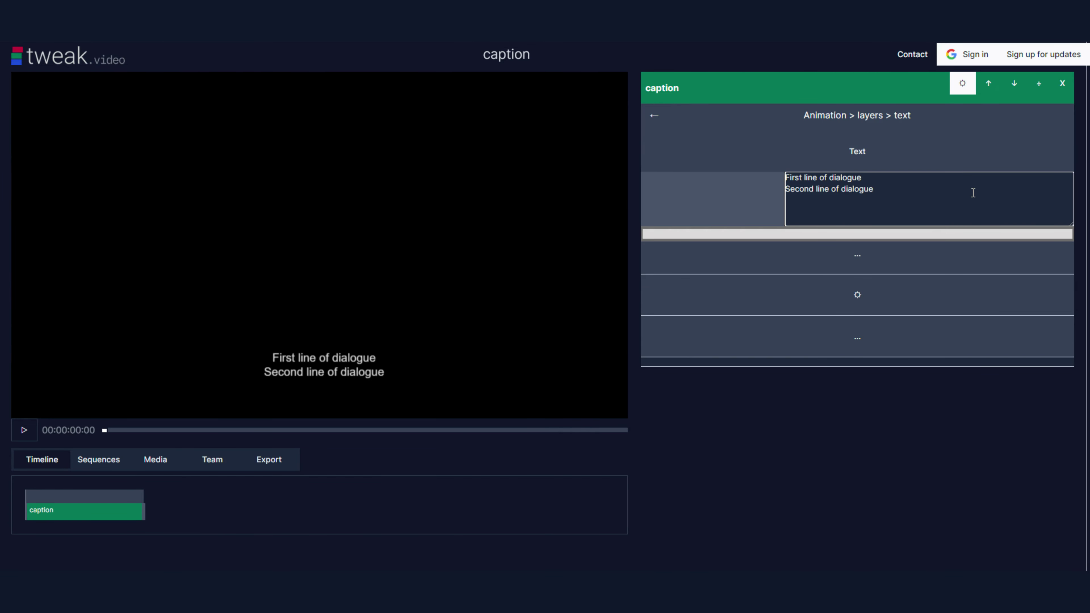
text(e)
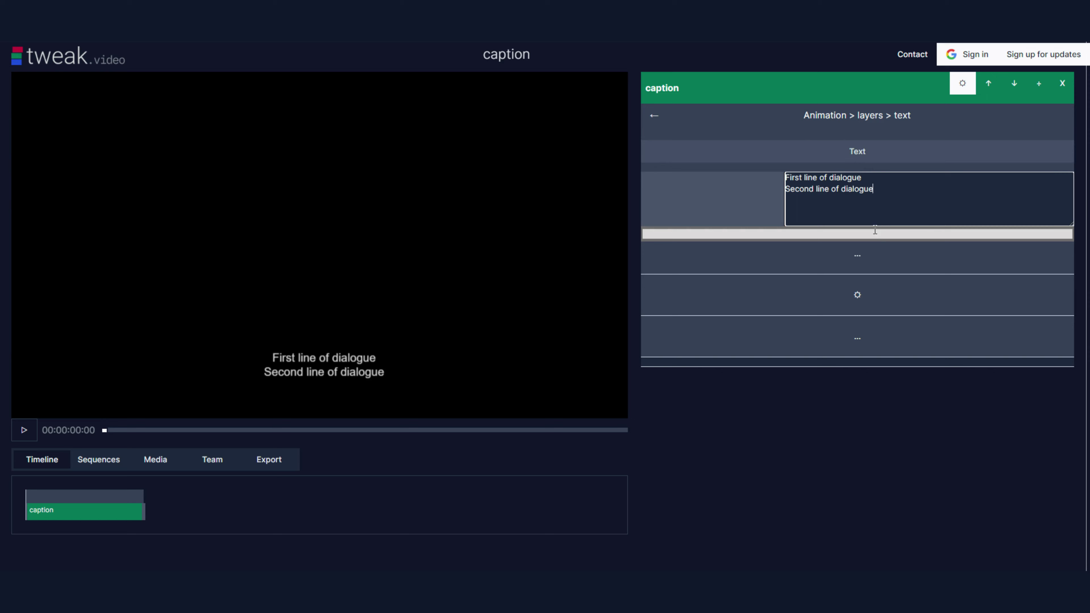
Lighten the caption text colour from grey 219 to near-white 242 (#f0f0f0).
click(864, 232)
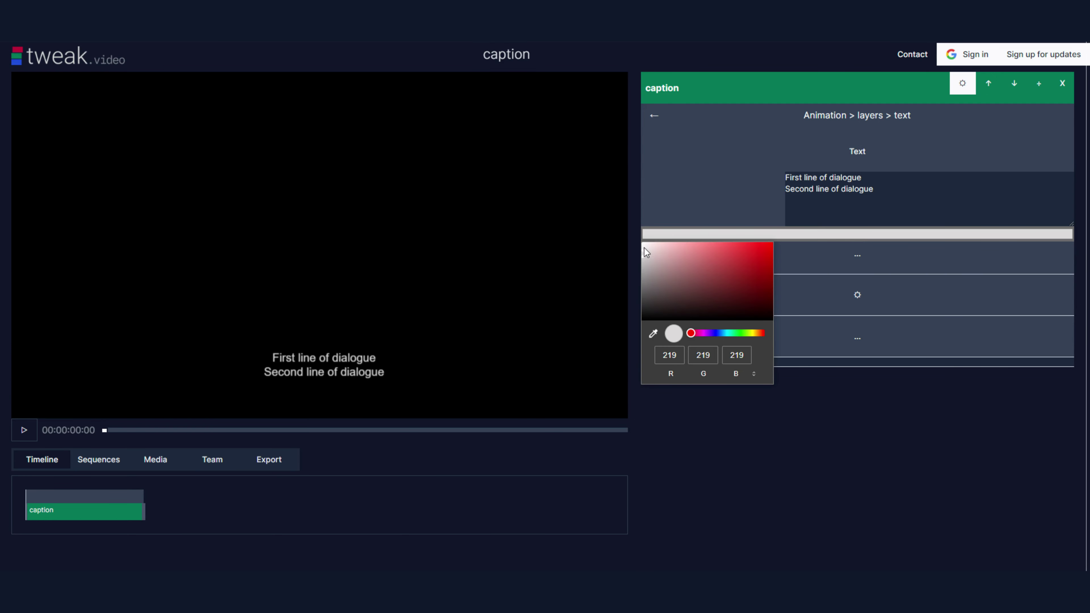
drag(645, 248, 647, 251)
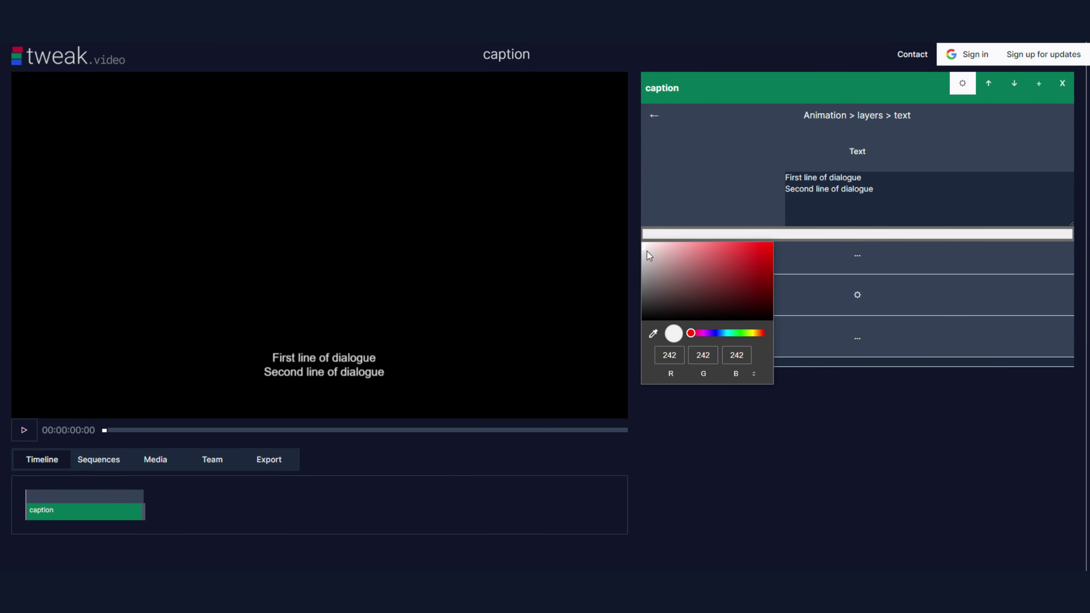
click(801, 159)
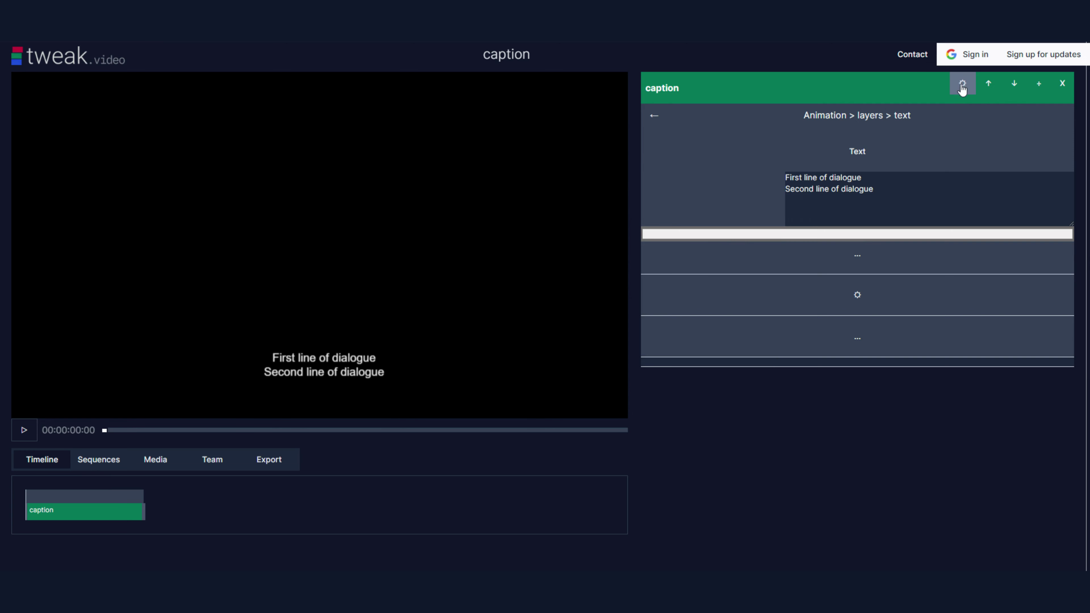
click(963, 88)
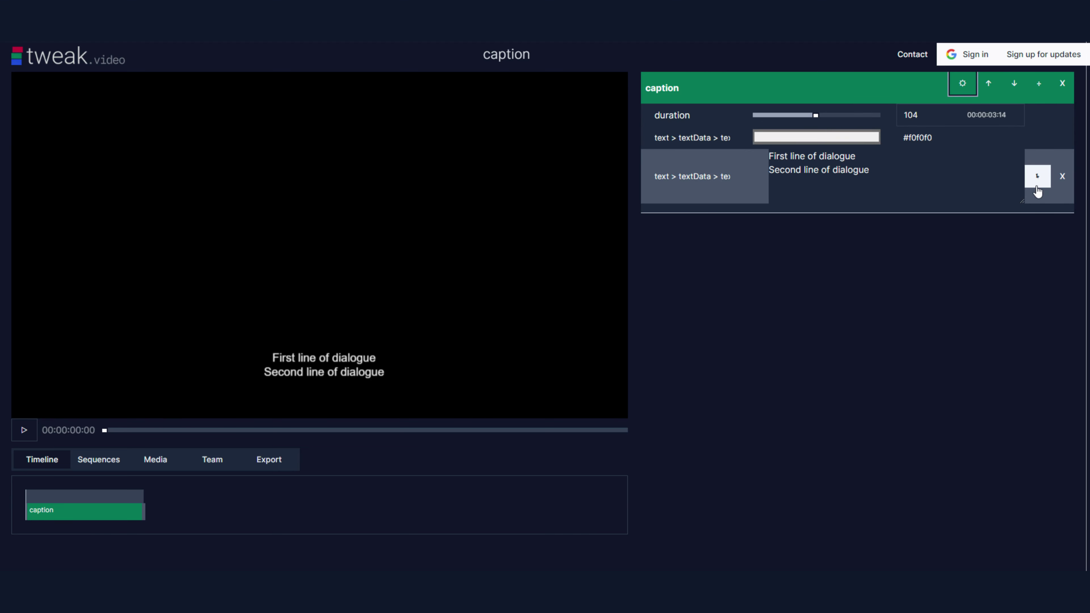
Pin the caption's dialogue text field and relabel it 'text'.
click(1038, 176)
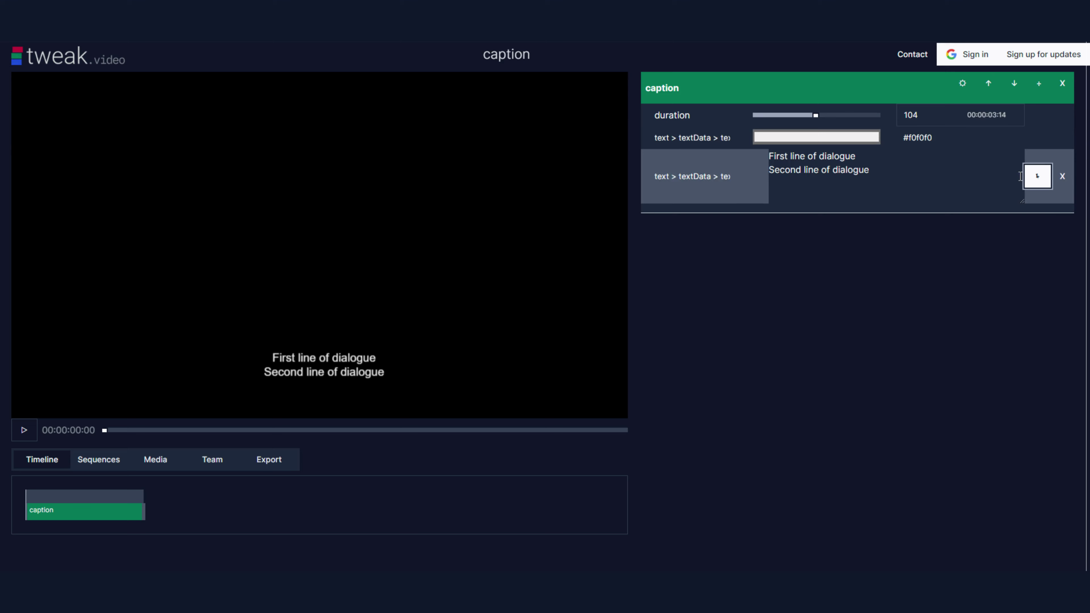
triple_click(698, 177)
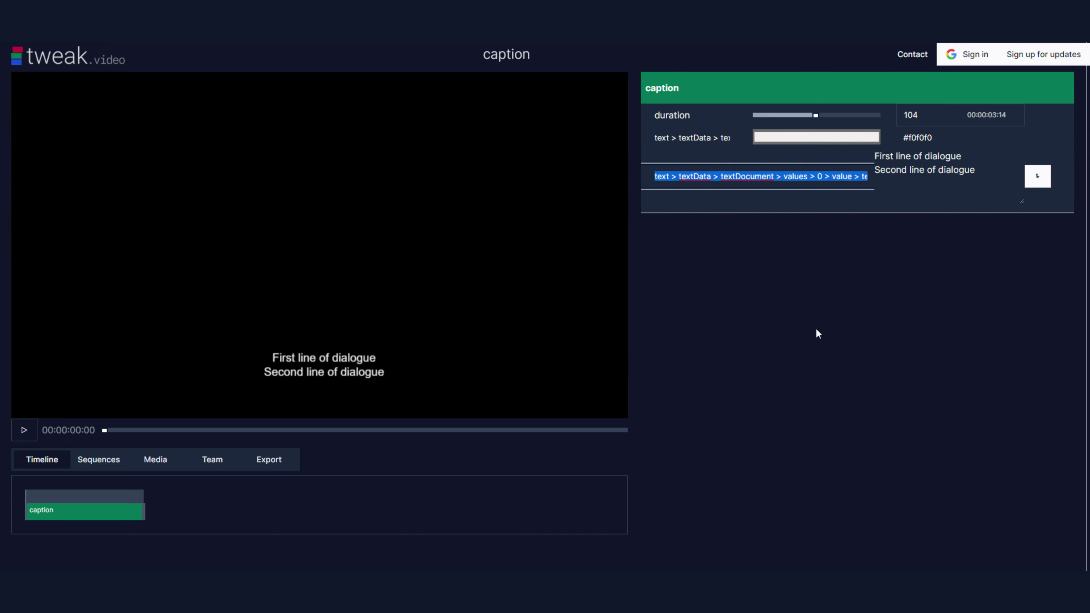
text(text)
key(Return)
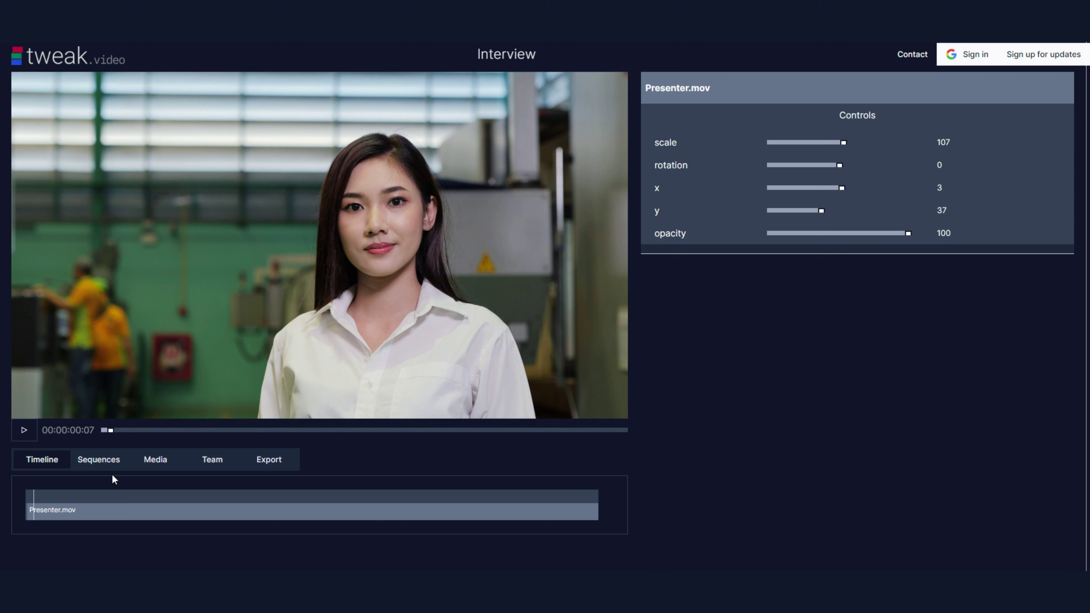
Layer the caption sequence into Interview above Presenter.mov and check it on the Timeline.
click(95, 460)
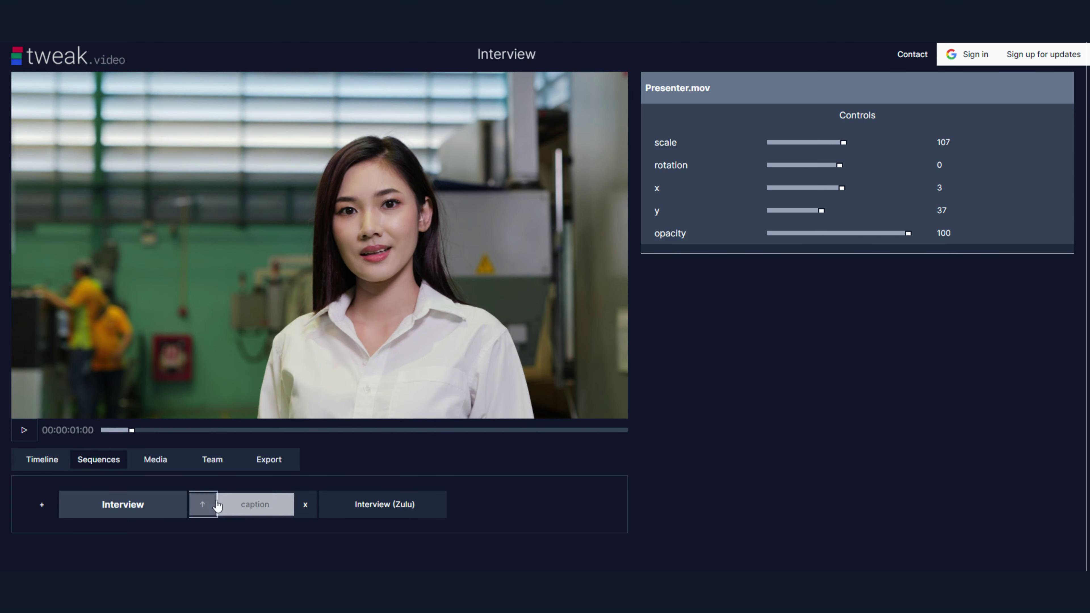
click(216, 505)
click(37, 459)
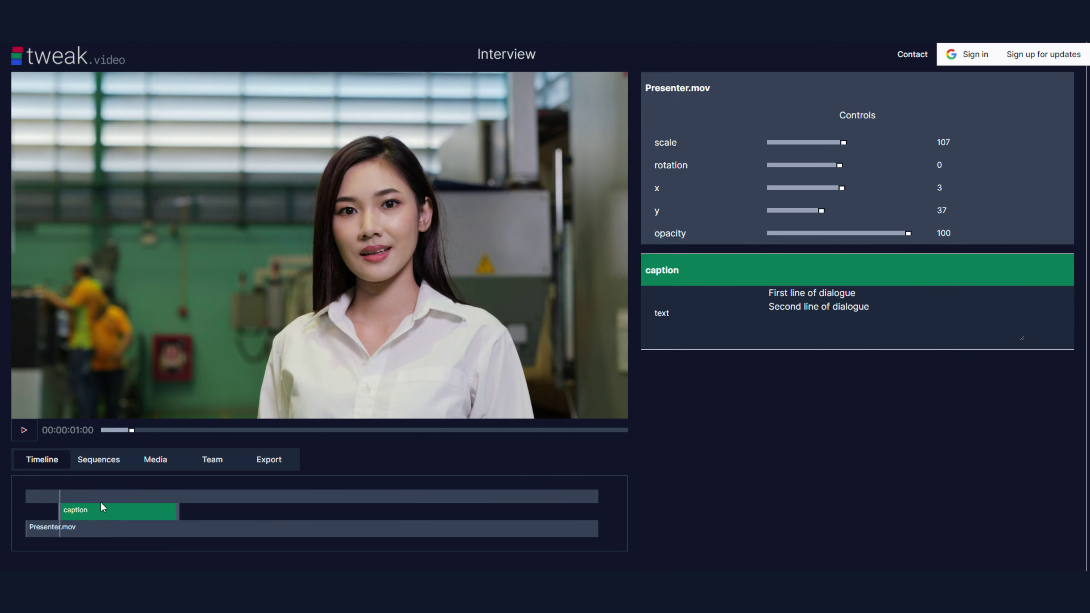